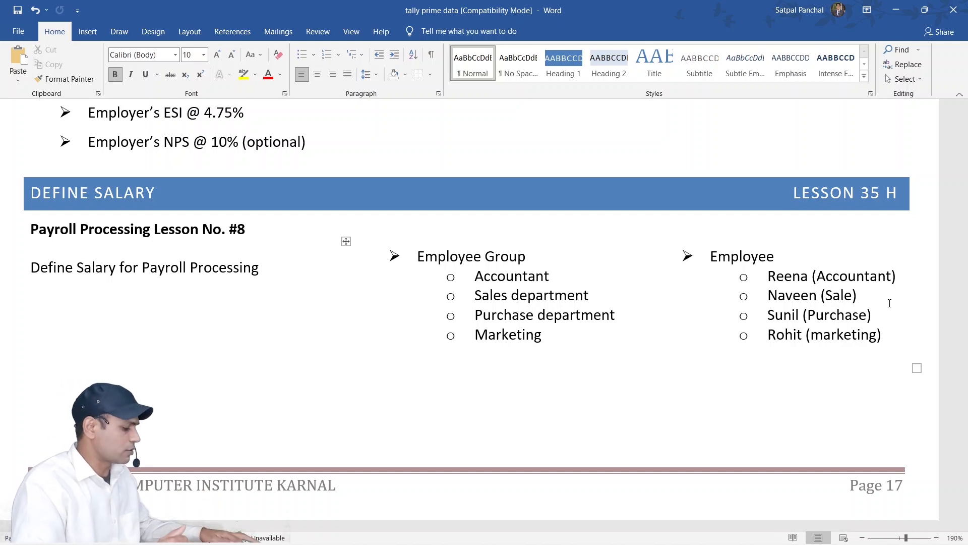
Step: Switch to TallyPrime and examine the payroll masters available for master creation
{"action": "key", "text": "alt+Tab"}
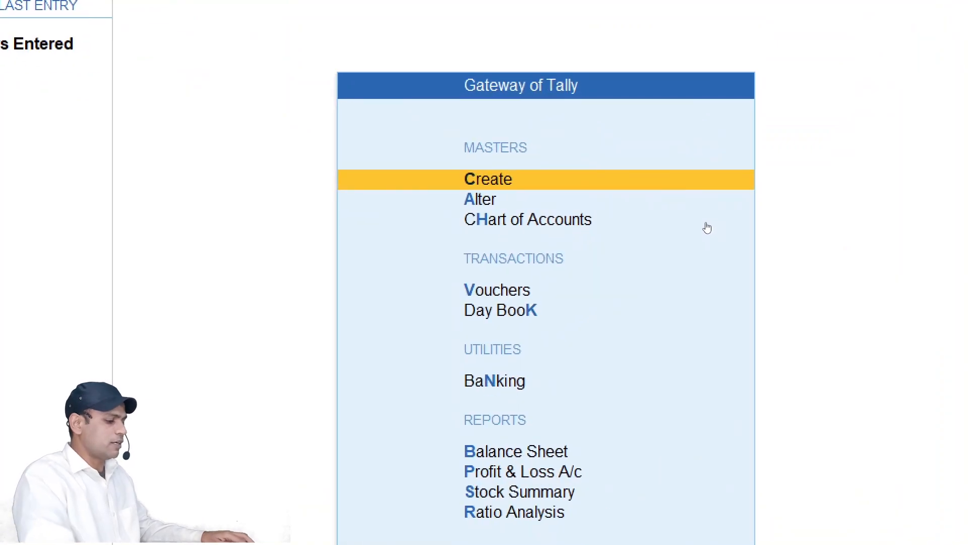
{"action": "key", "text": "Return"}
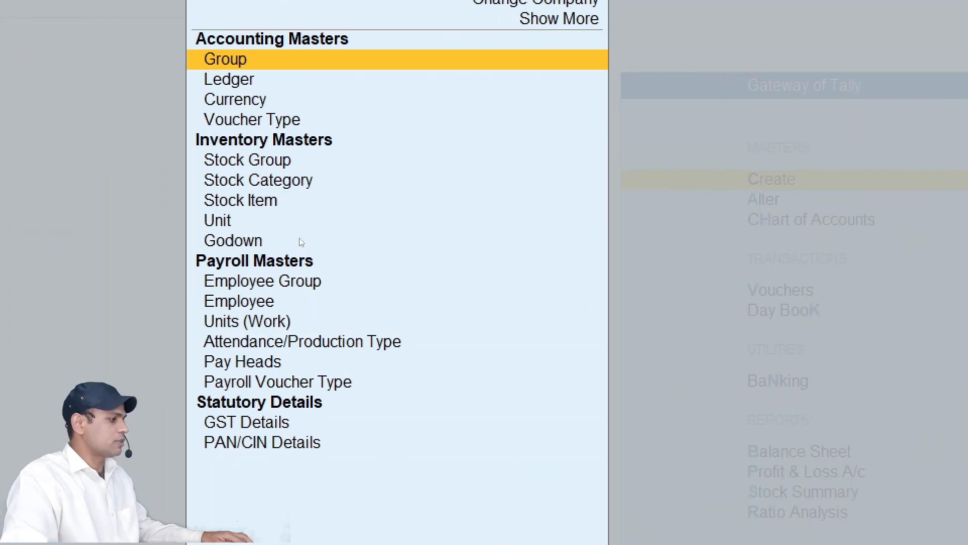
{"action": "key", "text": "Down"}
{"action": "key", "text": "Down"}
{"action": "key", "text": "Down"}
{"action": "key", "text": "Down"}
{"action": "key", "text": "Down"}
{"action": "key", "text": "Down"}
{"action": "key", "text": "Down"}
{"action": "key", "text": "Down"}
{"action": "key", "text": "Down"}
{"action": "key", "text": "Down"}
{"action": "key", "text": "Down"}
{"action": "key", "text": "Down"}
{"action": "key", "text": "Down"}
{"action": "key", "text": "Down"}
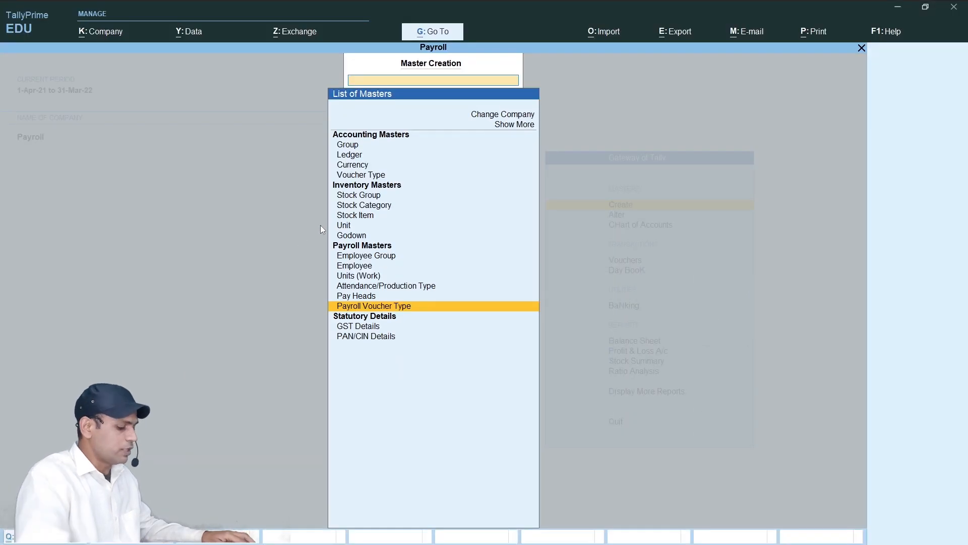
{"action": "key", "text": "Up"}
{"action": "key", "text": "Up"}
{"action": "key", "text": "Up"}
{"action": "key", "text": "Up"}
{"action": "key", "text": "Up"}
{"action": "key", "text": "Up"}
{"action": "key", "text": "Up"}
{"action": "key", "text": "Up"}
{"action": "key", "text": "Up"}
{"action": "key", "text": "Up"}
{"action": "key", "text": "Up"}
{"action": "key", "text": "Up"}
{"action": "key", "text": "Up"}
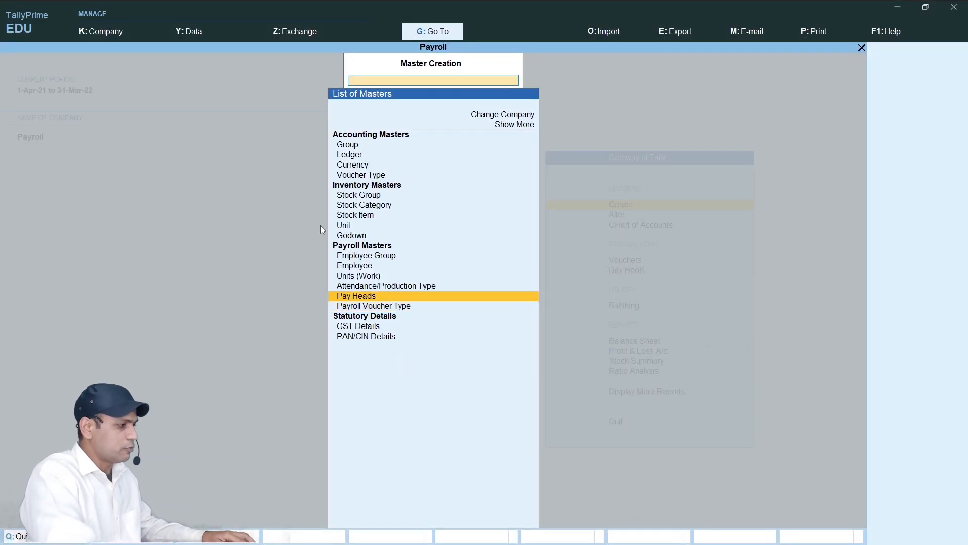
{"action": "key", "text": "Up"}
{"action": "key", "text": "Up"}
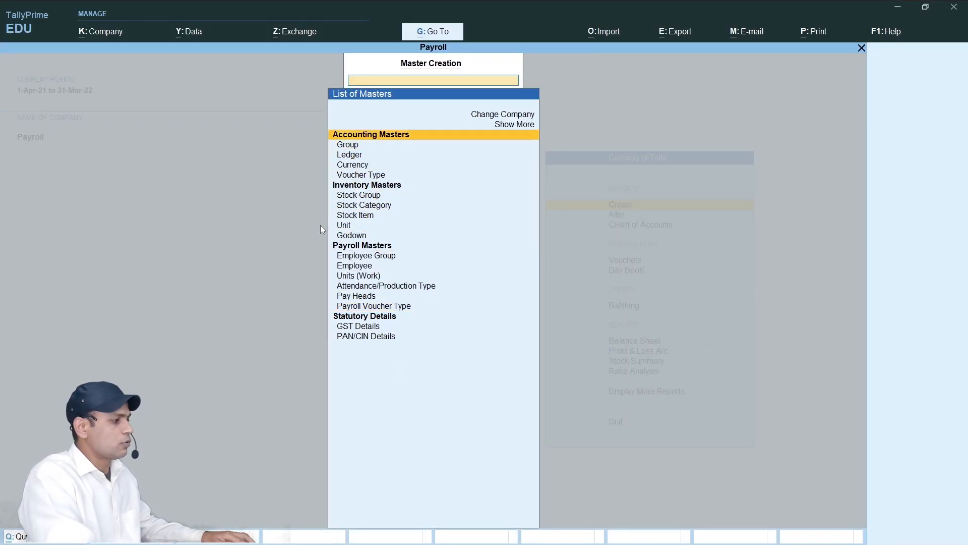
Step: Expand the master creation list to show more and inactive masters, and check the payroll entries there
{"action": "key", "text": "Up"}
{"action": "key", "text": "Return"}
{"action": "key", "text": "Down"}
{"action": "key", "text": "Down"}
{"action": "key", "text": "Up"}
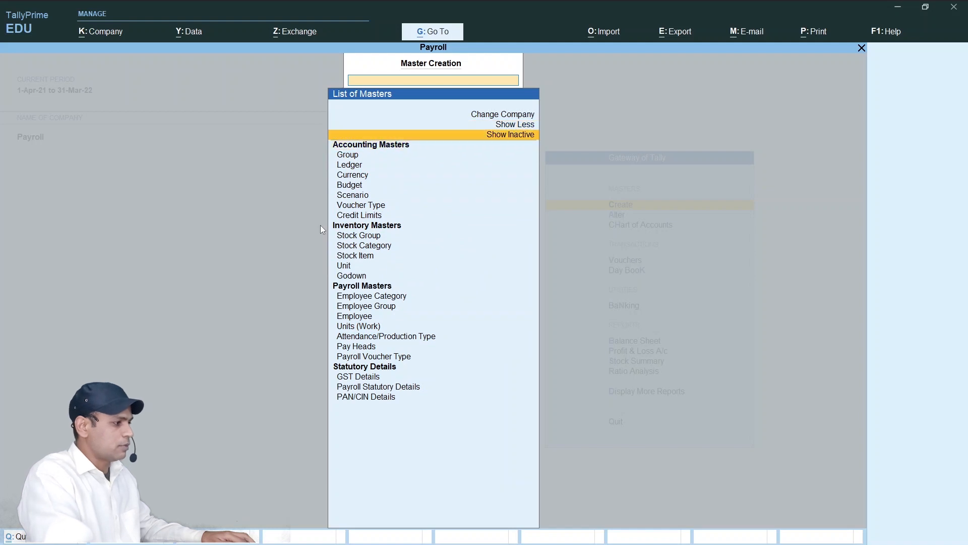
{"action": "key", "text": "Return"}
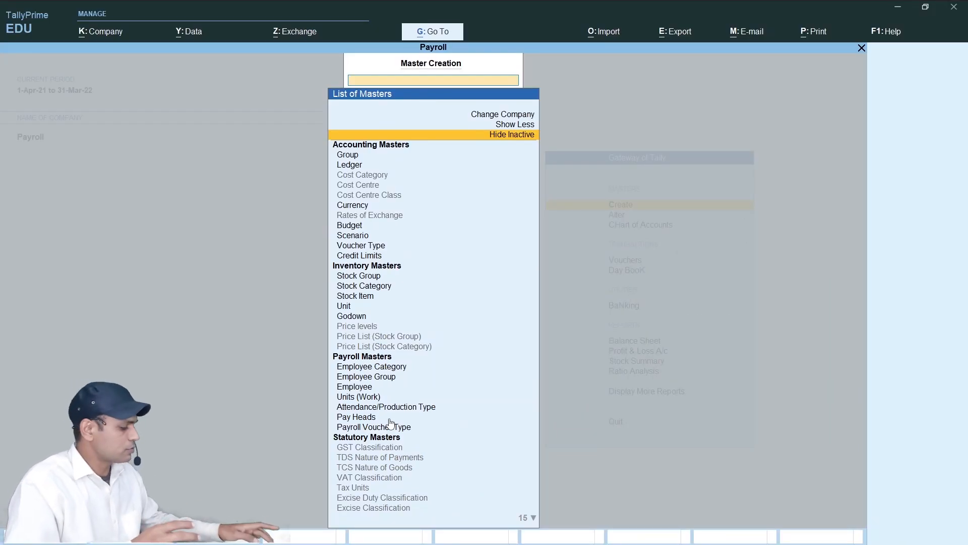
{"action": "key", "text": "Escape"}
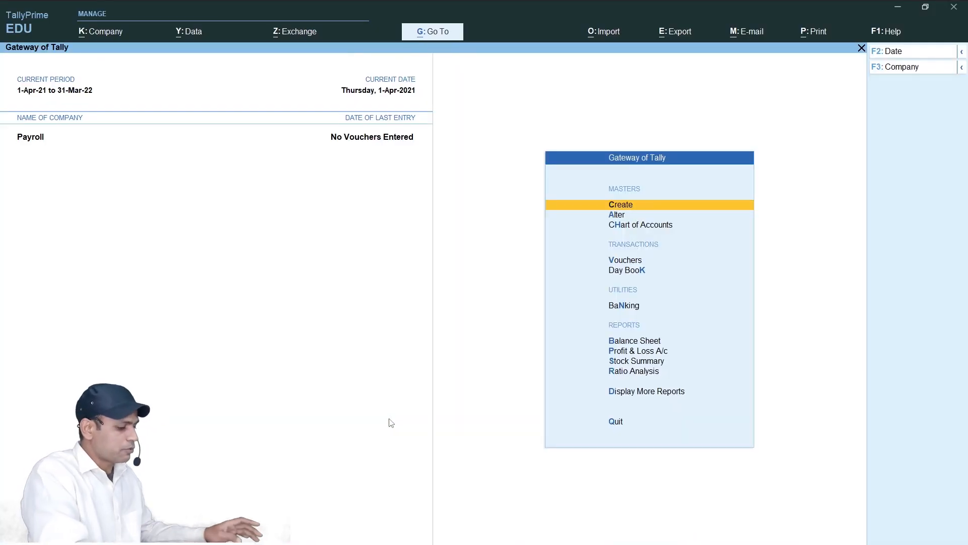
Step: Open Define Salary from the alterable payroll masters and review the list of groups and employees
{"action": "key", "text": "Down"}
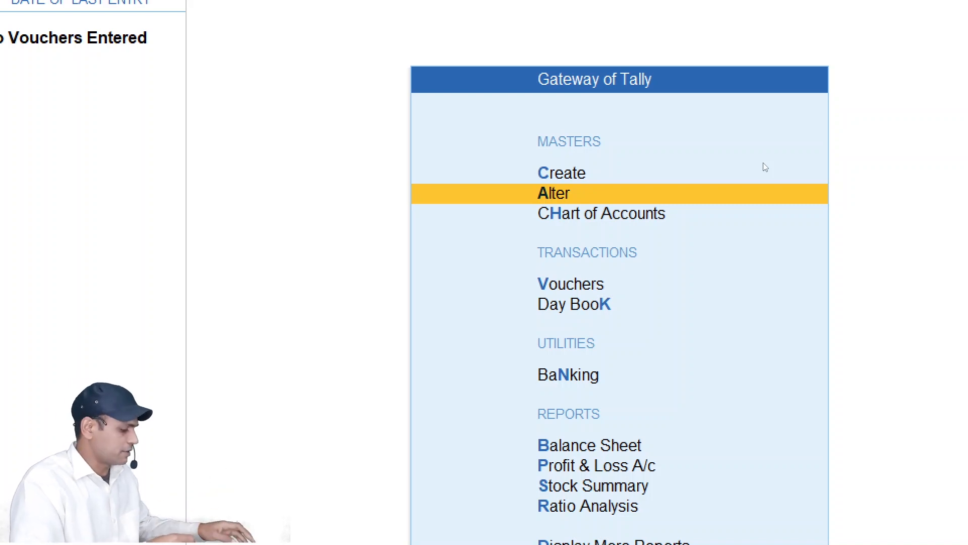
{"action": "key", "text": "Return"}
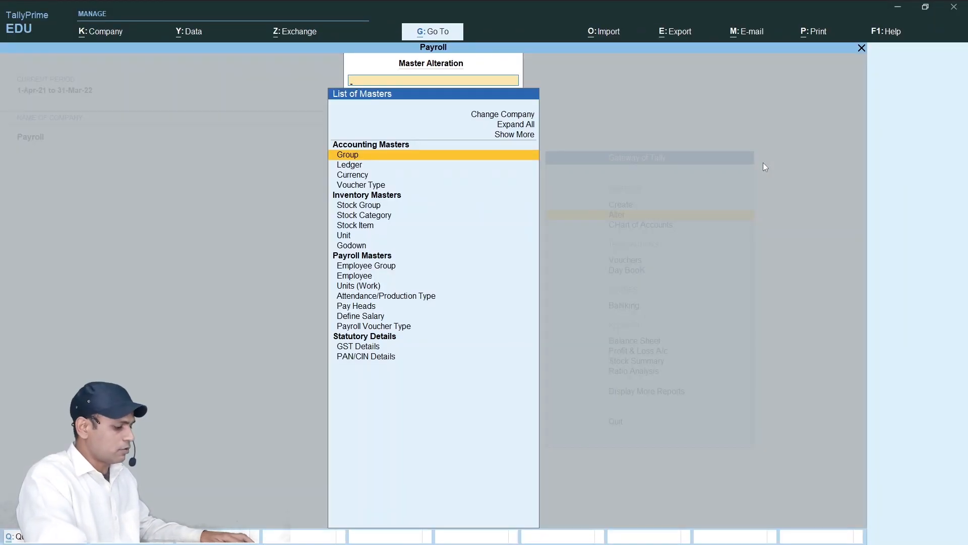
{"action": "key", "text": "Down"}
{"action": "key", "text": "Down"}
{"action": "key", "text": "Down"}
{"action": "key", "text": "Down"}
{"action": "key", "text": "Down"}
{"action": "key", "text": "Down"}
{"action": "key", "text": "Down"}
{"action": "key", "text": "Down"}
{"action": "key", "text": "Down"}
{"action": "key", "text": "Down"}
{"action": "key", "text": "Down"}
{"action": "key", "text": "Down"}
{"action": "key", "text": "Down"}
{"action": "key", "text": "Down"}
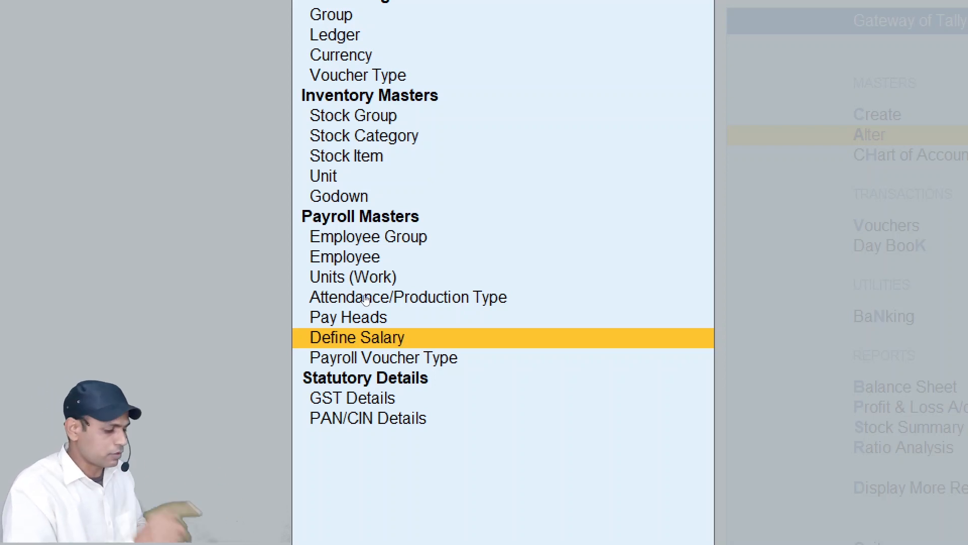
{"action": "key", "text": "Return"}
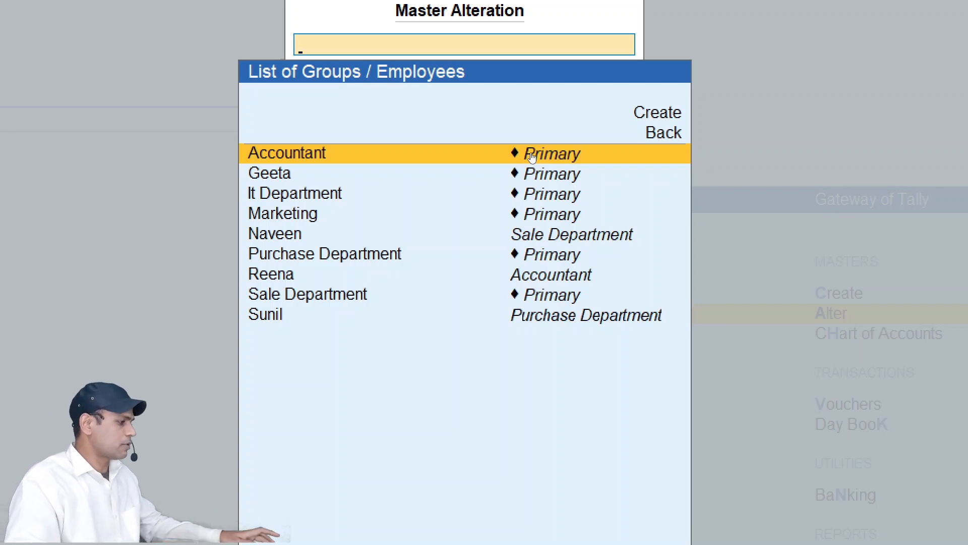
Step: Alter the employee listed under Primary to belong to the Accountant employee group and save the record
{"action": "key", "text": "Escape"}
{"action": "key", "text": "Up"}
{"action": "key", "text": "Up"}
{"action": "key", "text": "Up"}
{"action": "key", "text": "Up"}
{"action": "key", "text": "Up"}
{"action": "key", "text": "Up"}
{"action": "key", "text": "Up"}
{"action": "key", "text": "Up"}
{"action": "key", "text": "Up"}
{"action": "key", "text": "Up"}
{"action": "key", "text": "Up"}
{"action": "key", "text": "Up"}
{"action": "key", "text": "Up"}
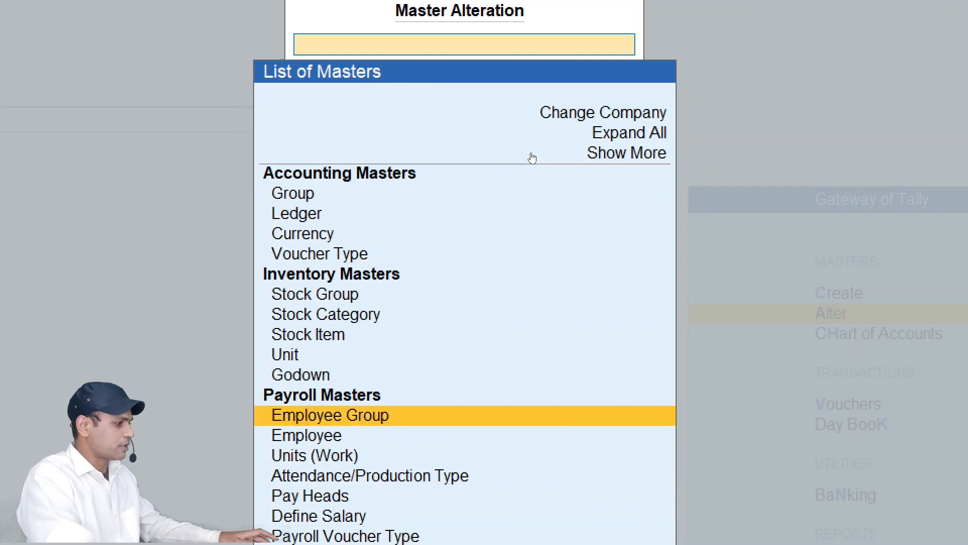
{"action": "key", "text": "Down"}
{"action": "key", "text": "Down"}
{"action": "key", "text": "Down"}
{"action": "key", "text": "Down"}
{"action": "key", "text": "Down"}
{"action": "key", "text": "Down"}
{"action": "key", "text": "Down"}
{"action": "key", "text": "Down"}
{"action": "key", "text": "Down"}
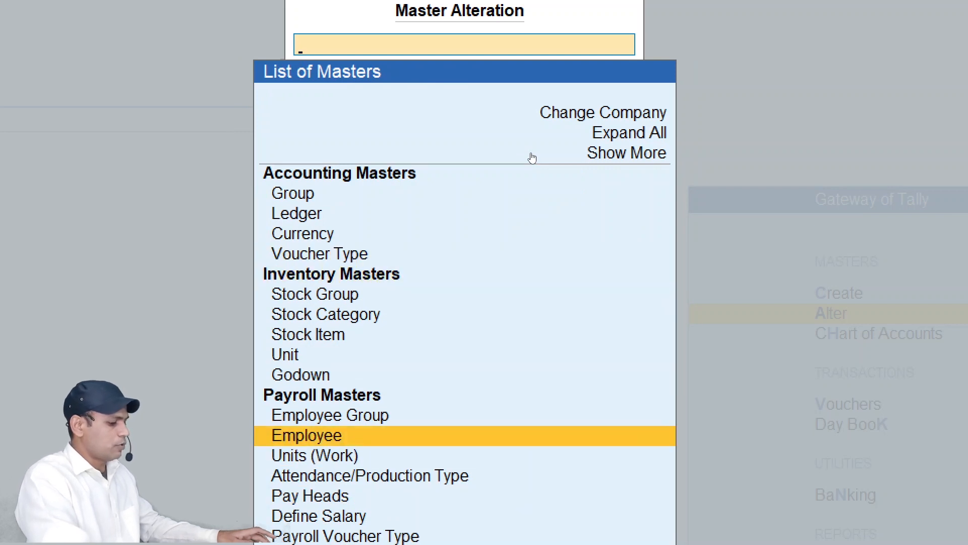
{"action": "key", "text": "Return"}
{"action": "key", "text": "Down"}
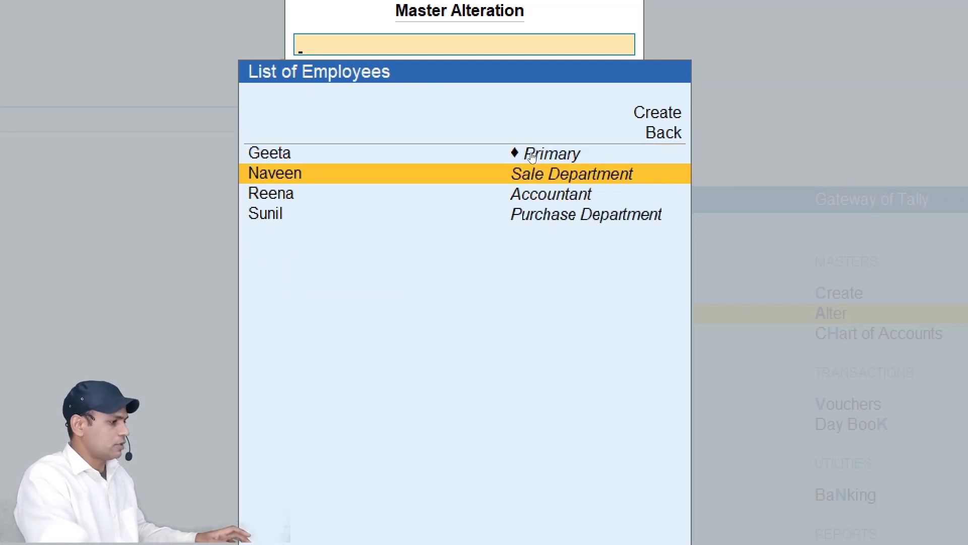
{"action": "key", "text": "Up"}
{"action": "key", "text": "Return"}
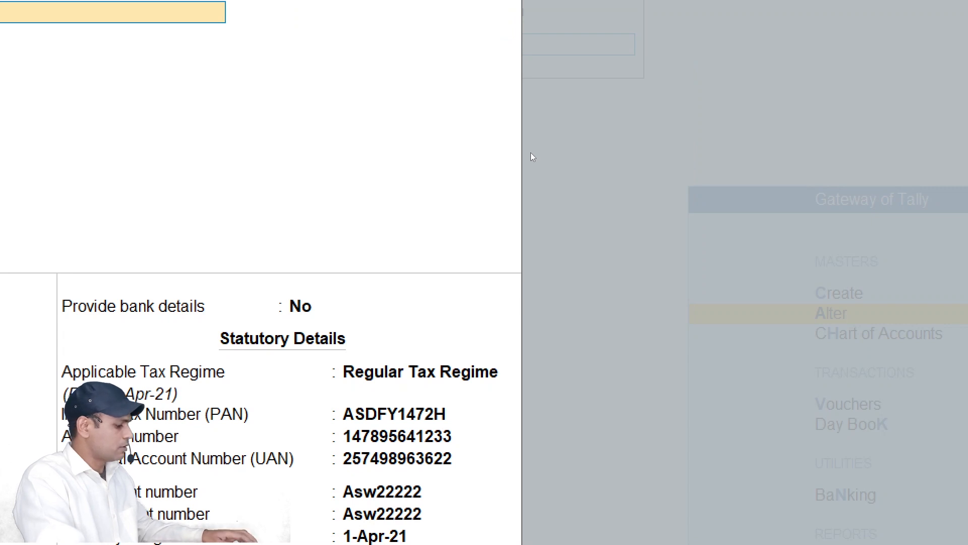
{"action": "key", "text": "Return"}
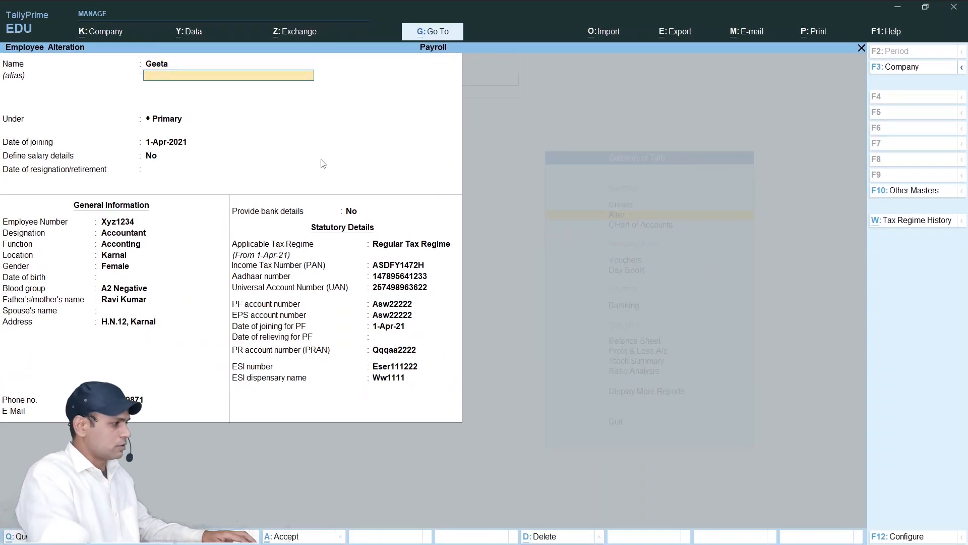
{"action": "key", "text": "Return"}
{"action": "type", "text": "A"}
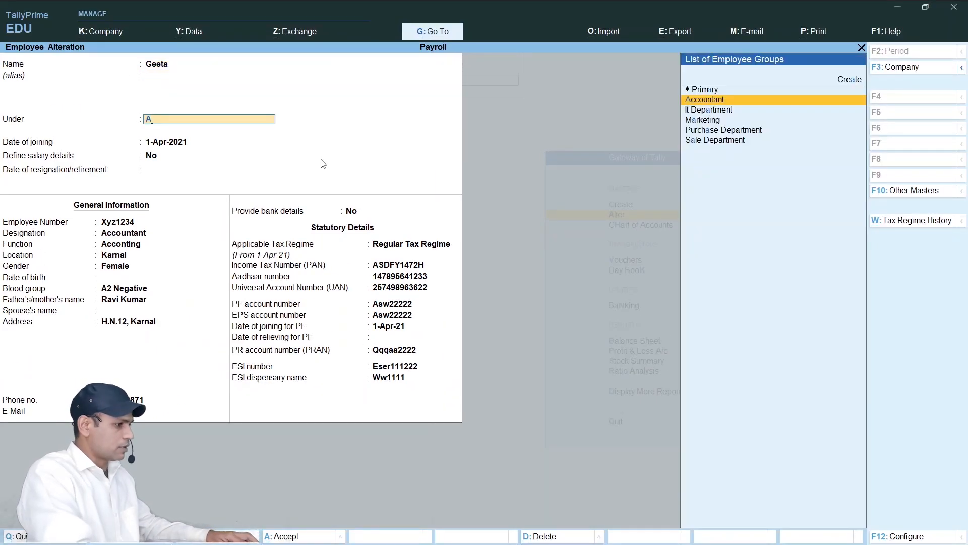
{"action": "key", "text": "Return"}
{"action": "key", "text": "ctrl+a"}
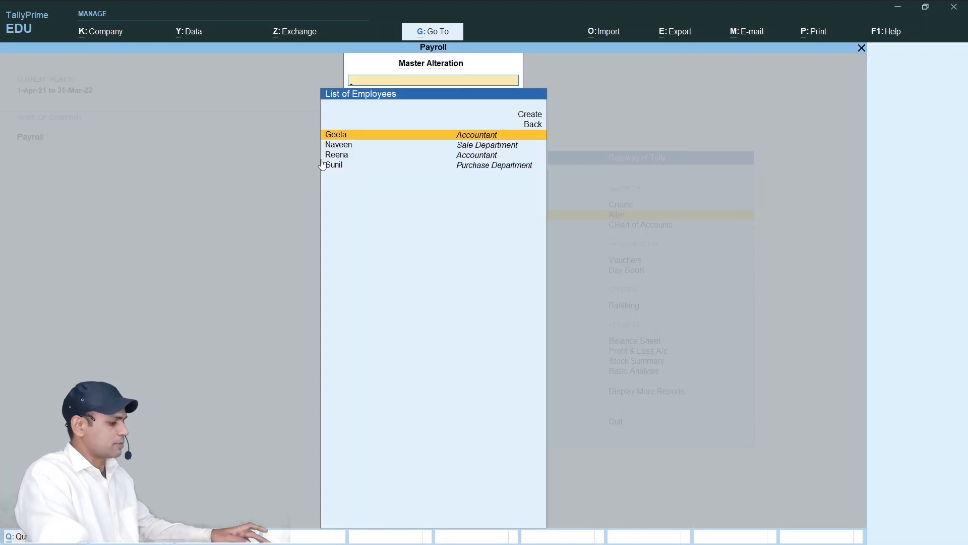
Step: Open the Define Salary details of the Accountant employee group
{"action": "key", "text": "Escape"}
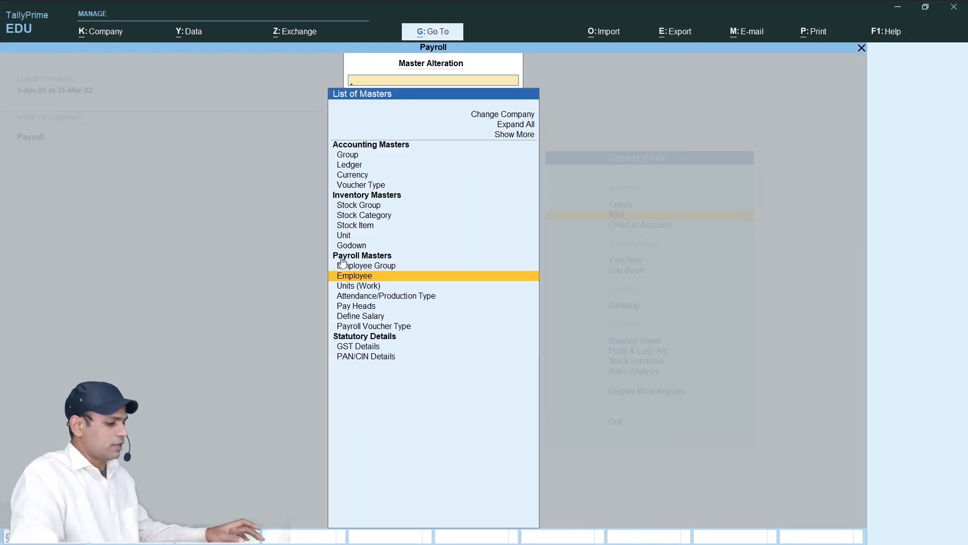
{"action": "key", "text": "Down"}
{"action": "key", "text": "Down"}
{"action": "key", "text": "Down"}
{"action": "key", "text": "Down"}
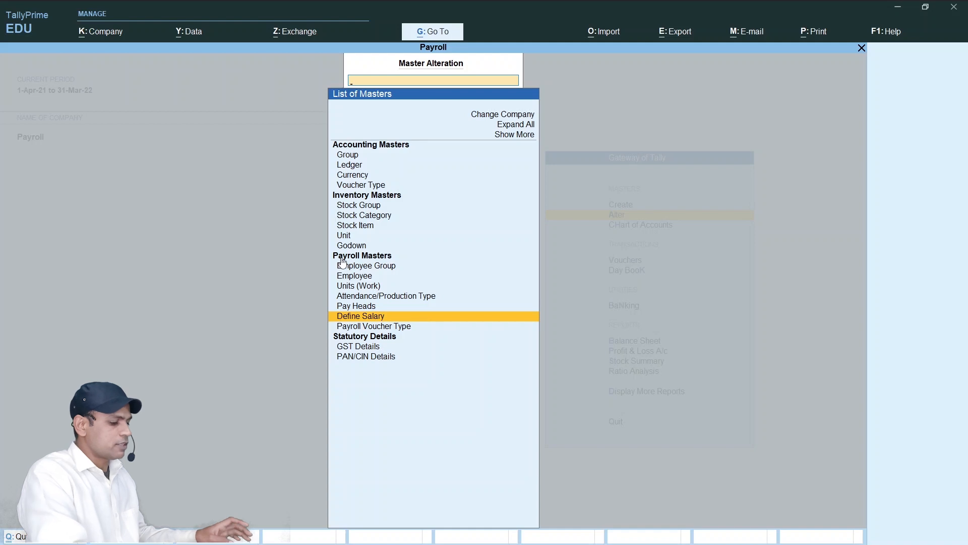
{"action": "key", "text": "Return"}
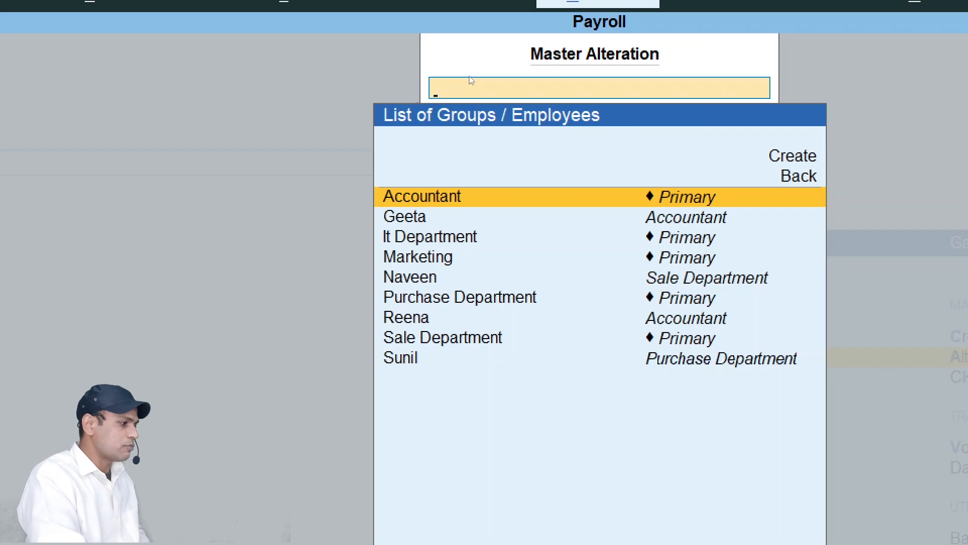
{"action": "key", "text": "Return"}
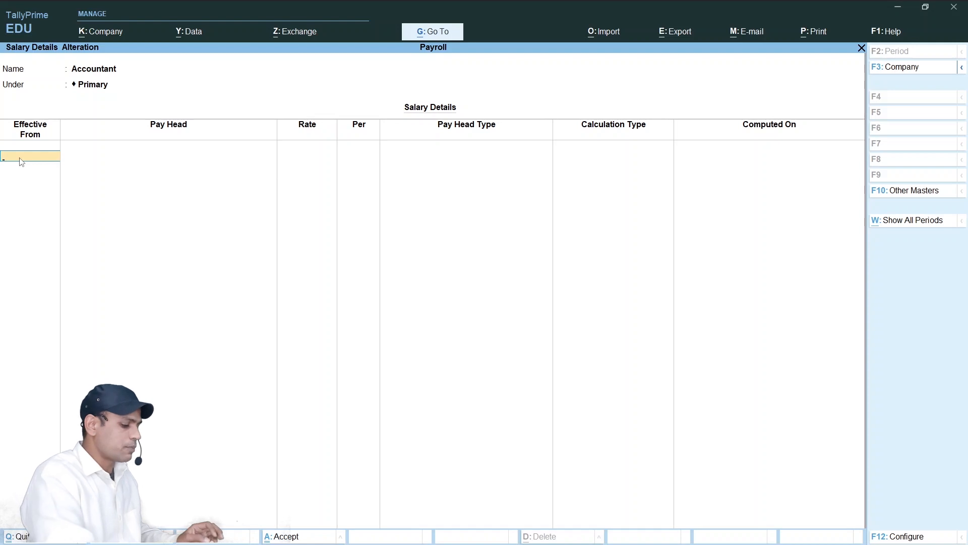
Step: Add the Basic Salary pay head effective from 1-04-2022 with a rate of 20000
{"action": "type", "text": "1-04"}
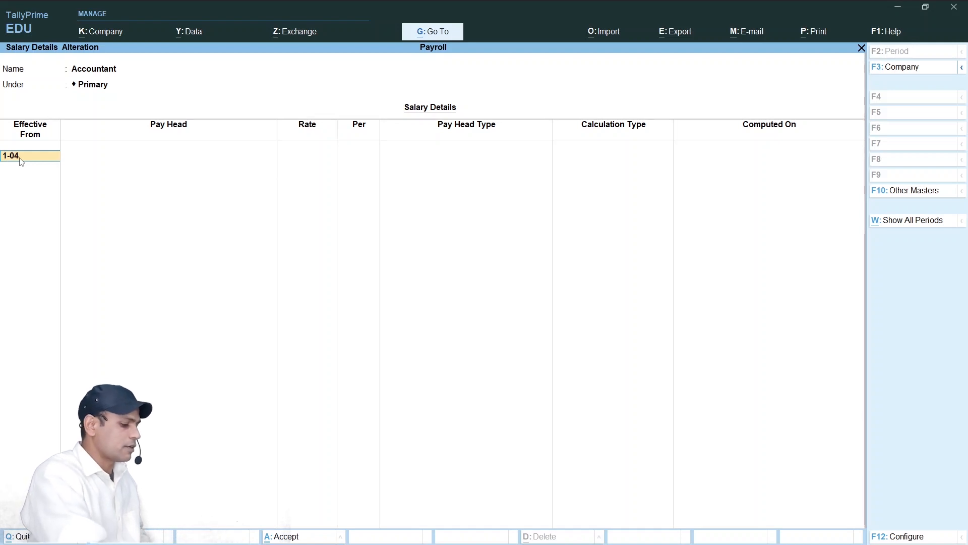
{"action": "type", "text": "-202"}
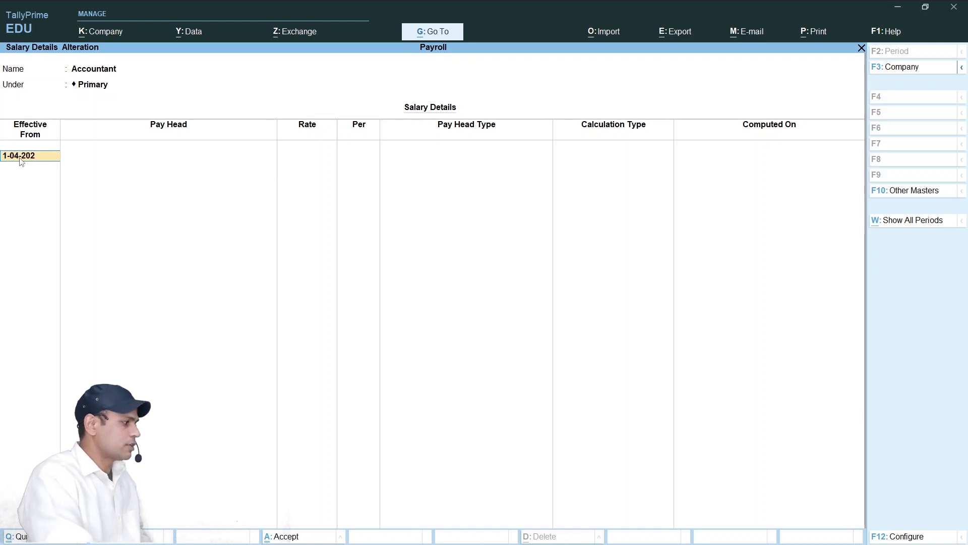
{"action": "type", "text": "2"}
{"action": "key", "text": "Return"}
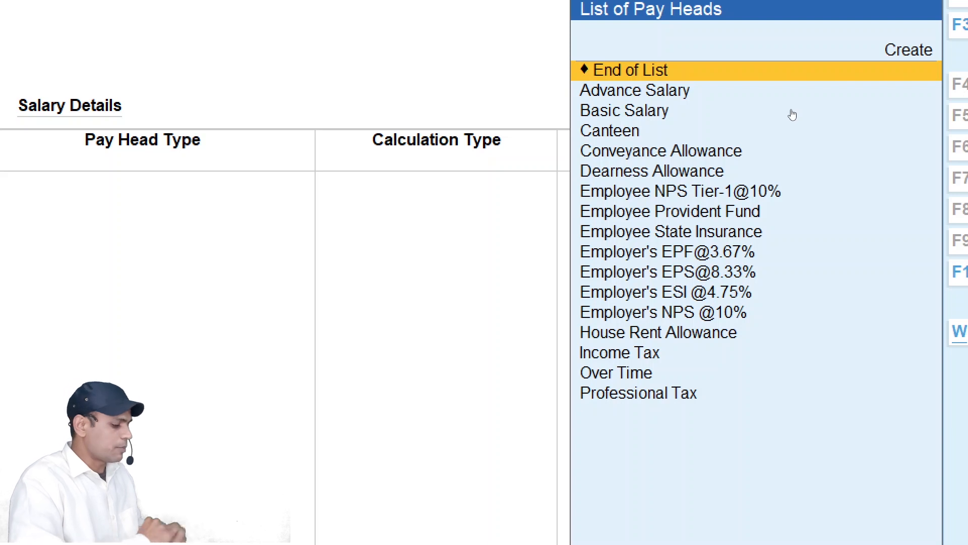
{"action": "key", "text": "Down"}
{"action": "key", "text": "Down"}
{"action": "key", "text": "Down"}
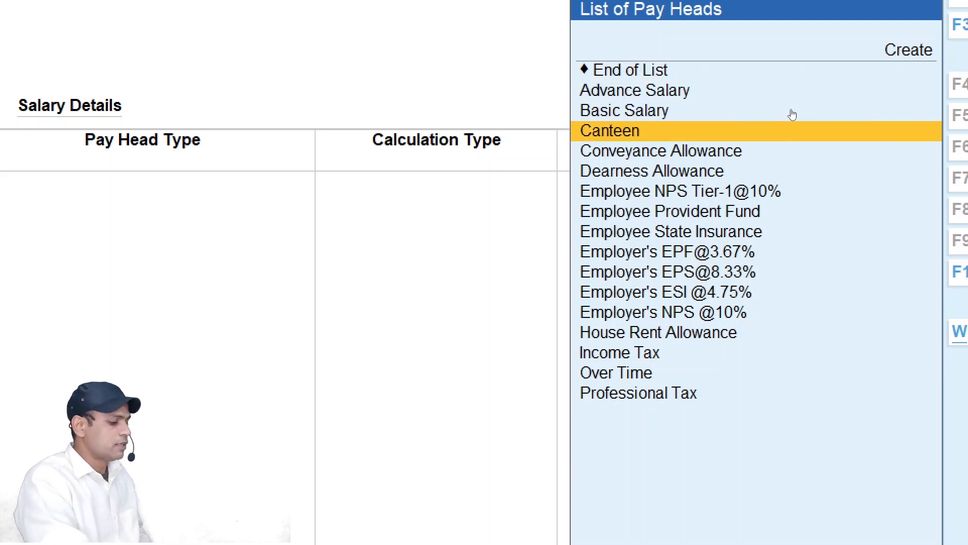
{"action": "key", "text": "Up"}
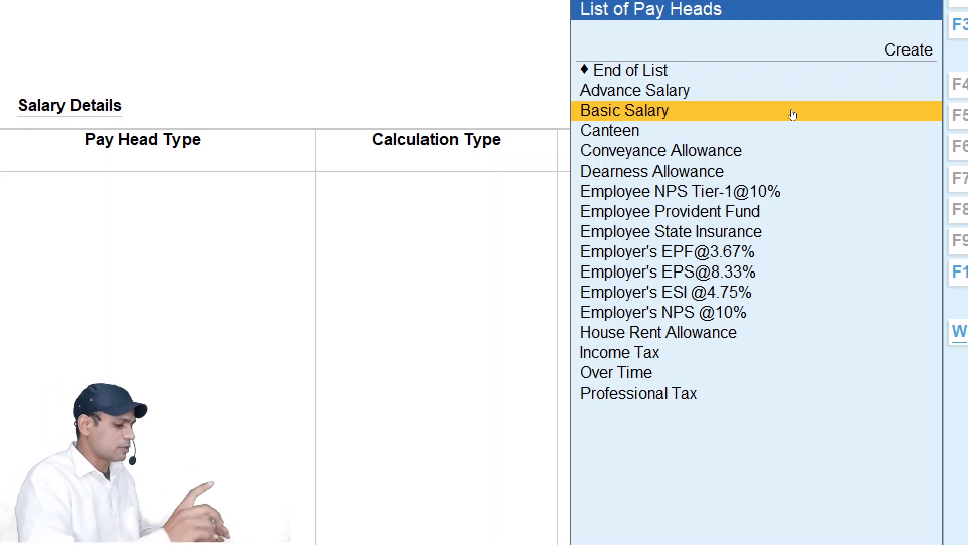
{"action": "left_click", "coordinate": [793, 114]}
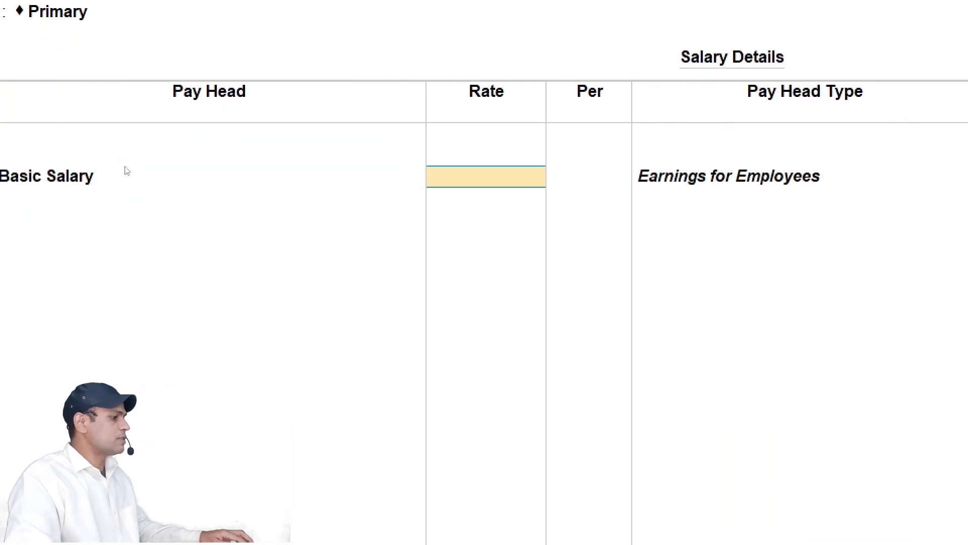
{"action": "type", "text": "20000"}
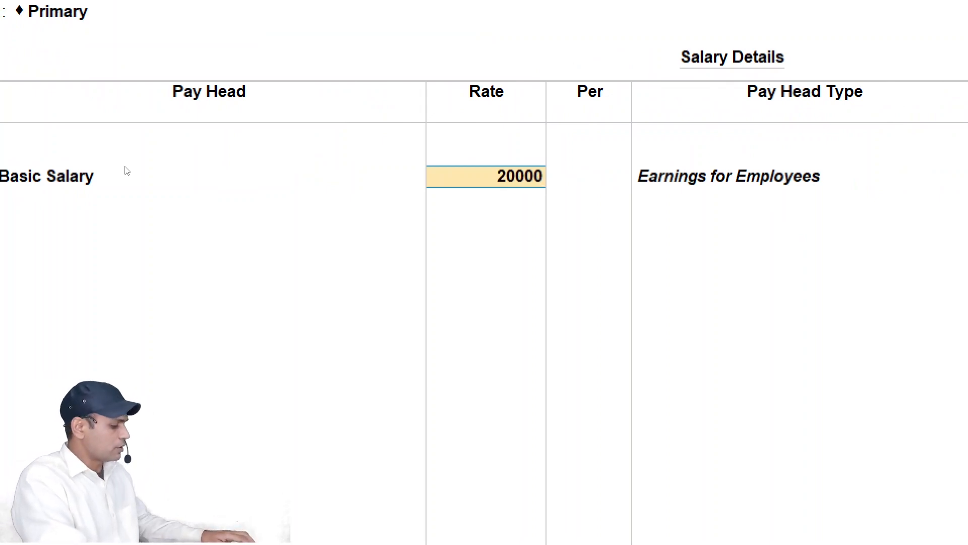
{"action": "key", "text": "Return"}
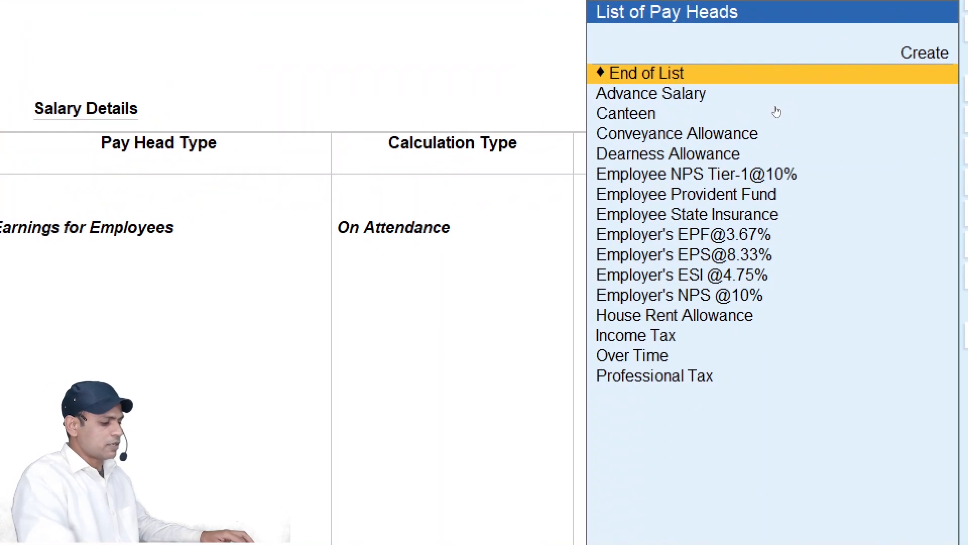
Step: Add the House Rent Allowance pay head to the Accountant group's salary details
{"action": "key", "text": "Down"}
{"action": "key", "text": "Down"}
{"action": "key", "text": "Down"}
{"action": "key", "text": "Down"}
{"action": "key", "text": "Down"}
{"action": "key", "text": "Down"}
{"action": "key", "text": "Down"}
{"action": "key", "text": "Down"}
{"action": "key", "text": "Down"}
{"action": "key", "text": "Down"}
{"action": "key", "text": "Down"}
{"action": "key", "text": "Down"}
{"action": "key", "text": "Down"}
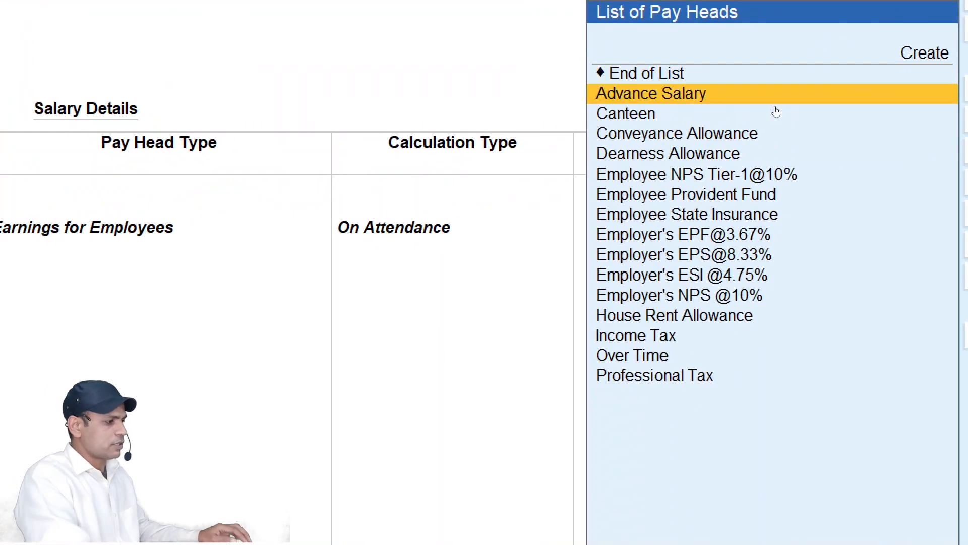
{"action": "key", "text": "Up"}
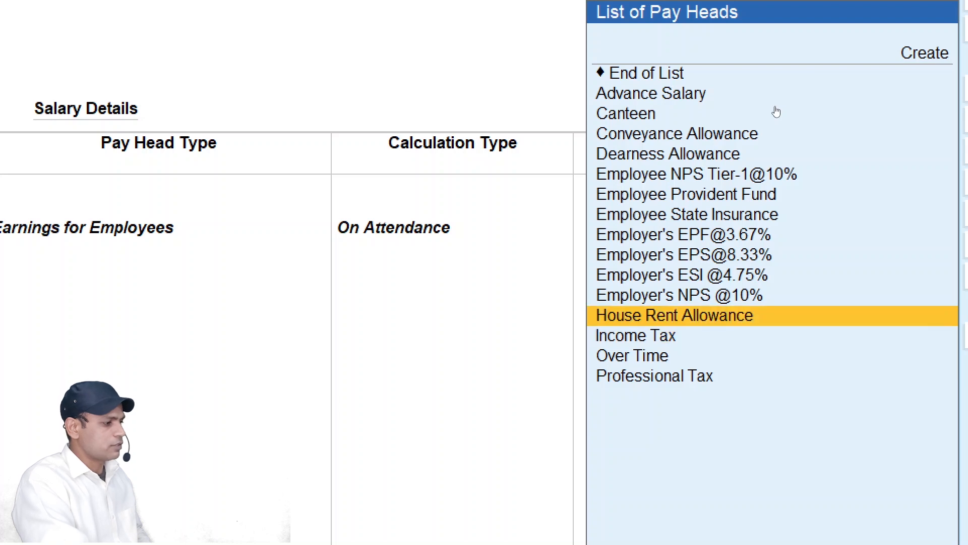
{"action": "key", "text": "Return"}
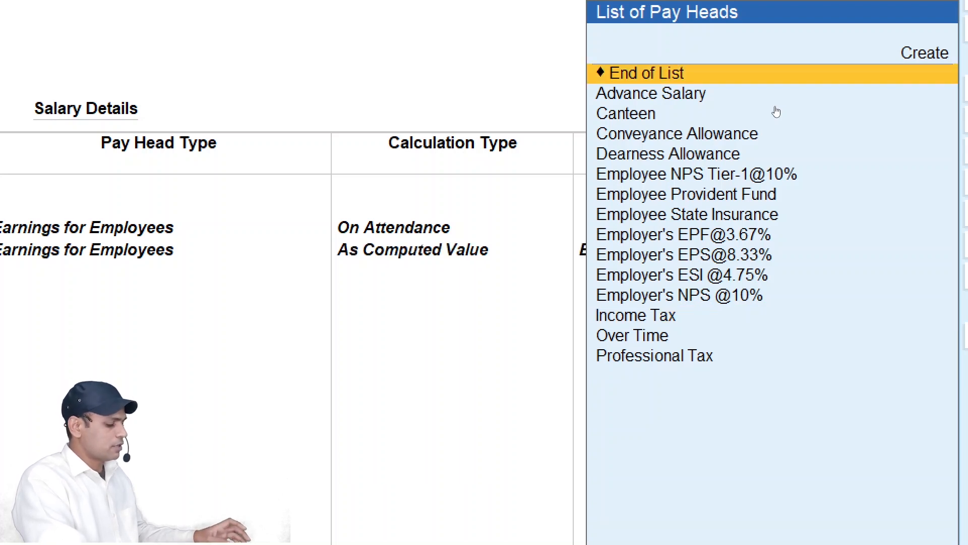
Step: Add the Conveyance Allowance pay head to the Accountant group's salary details with a rate of 1000 per month
{"action": "key", "text": "Down"}
{"action": "key", "text": "Down"}
{"action": "key", "text": "Down"}
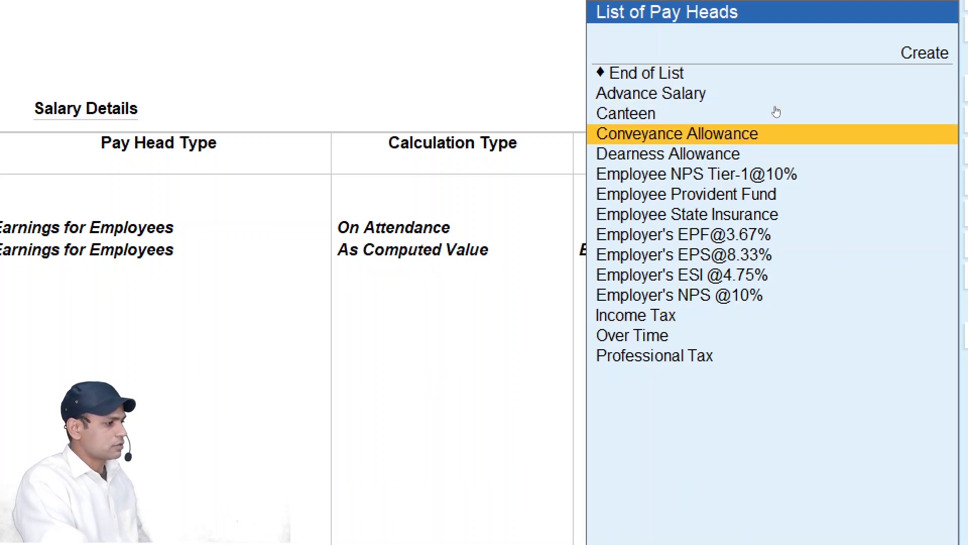
{"action": "key", "text": "Return"}
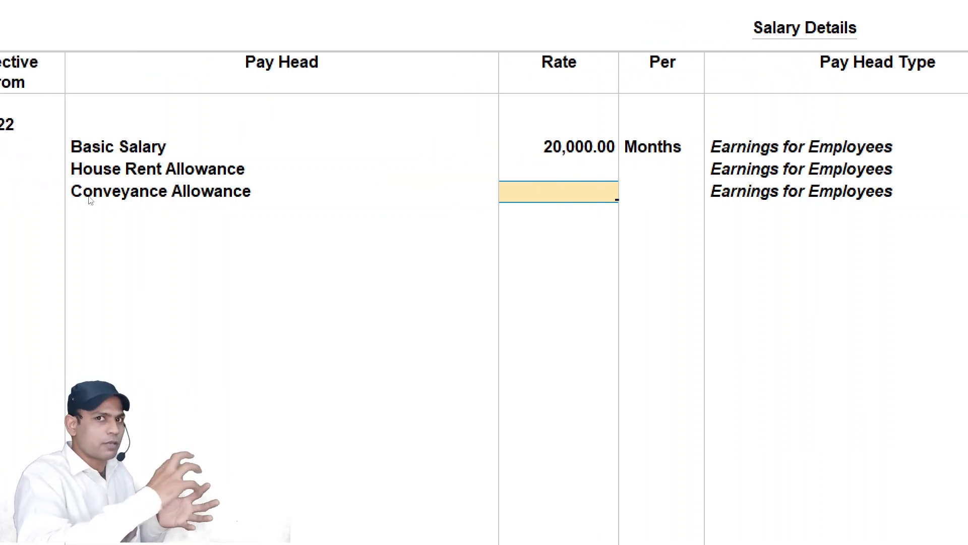
{"action": "type", "text": "100"}
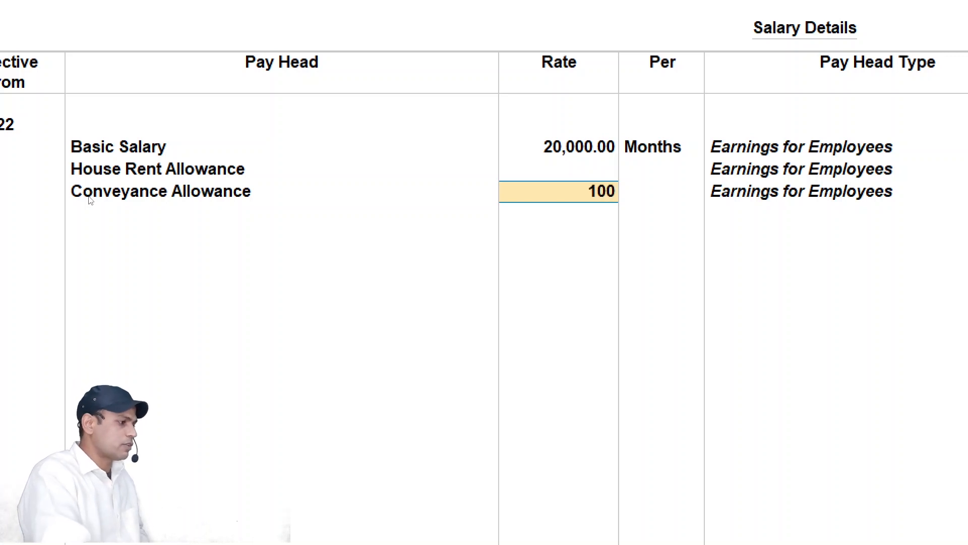
{"action": "type", "text": "00"}
{"action": "key", "text": "BackSpace"}
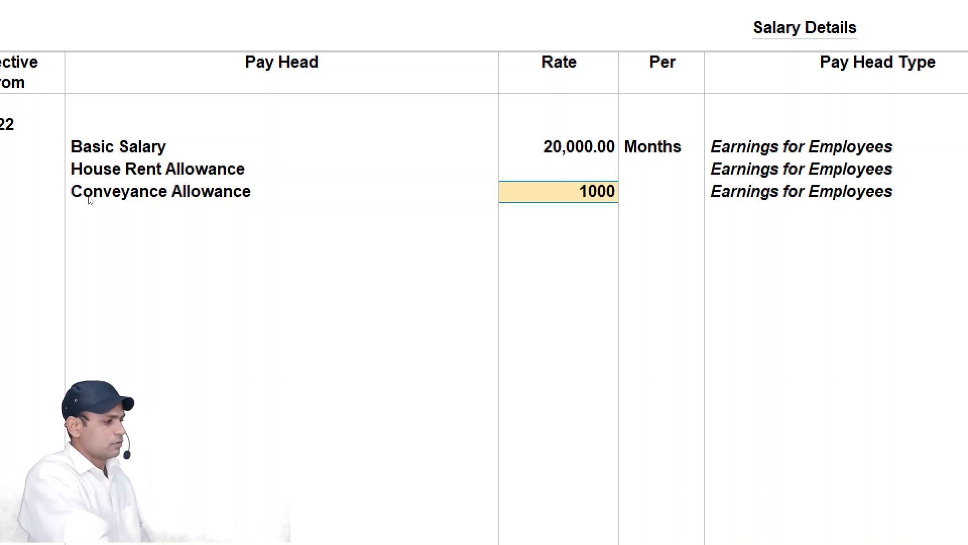
{"action": "key", "text": "Return"}
{"action": "key", "text": "Return"}
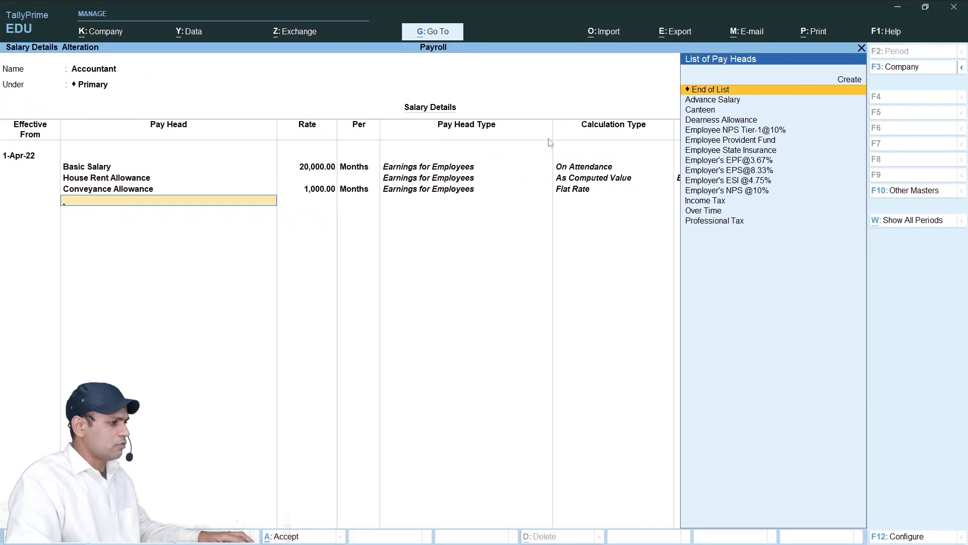
Step: Add the Over Time pay head below Conveyance Allowance with a rate of 800 per hrs
{"action": "key", "text": "Down"}
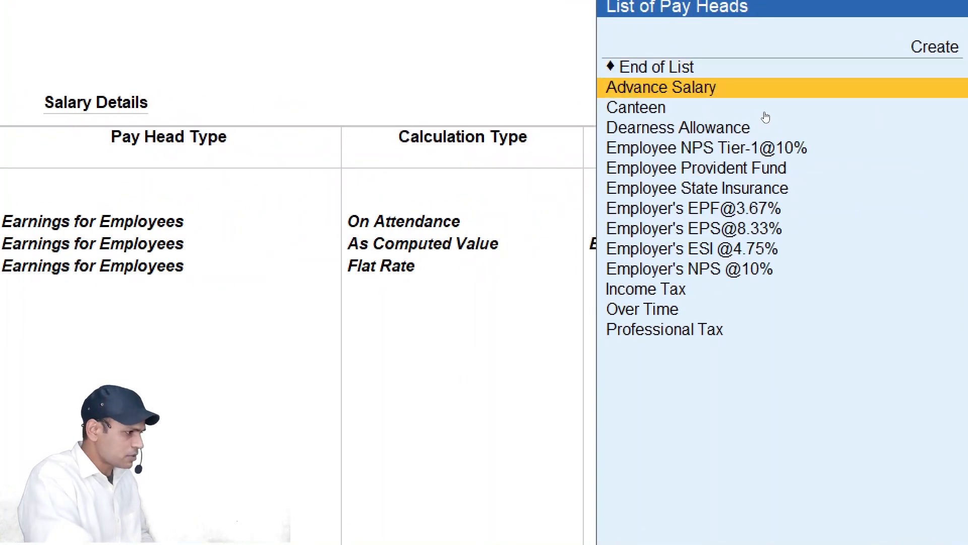
{"action": "key", "text": "Down"}
{"action": "key", "text": "Down"}
{"action": "key", "text": "Down"}
{"action": "key", "text": "Down"}
{"action": "key", "text": "Down"}
{"action": "key", "text": "Down"}
{"action": "key", "text": "Down"}
{"action": "key", "text": "Down"}
{"action": "key", "text": "Down"}
{"action": "key", "text": "Down"}
{"action": "key", "text": "Down"}
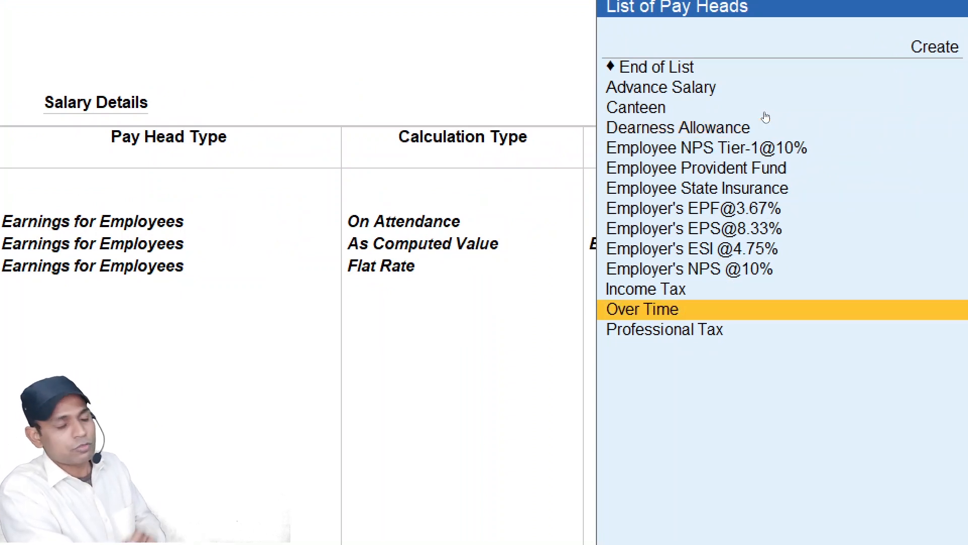
{"action": "key", "text": "Return"}
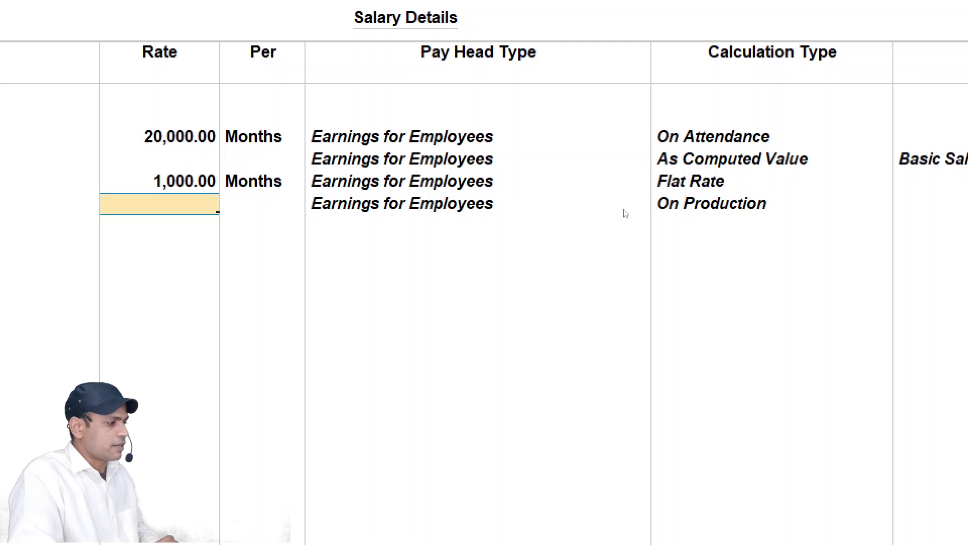
{"action": "type", "text": "800"}
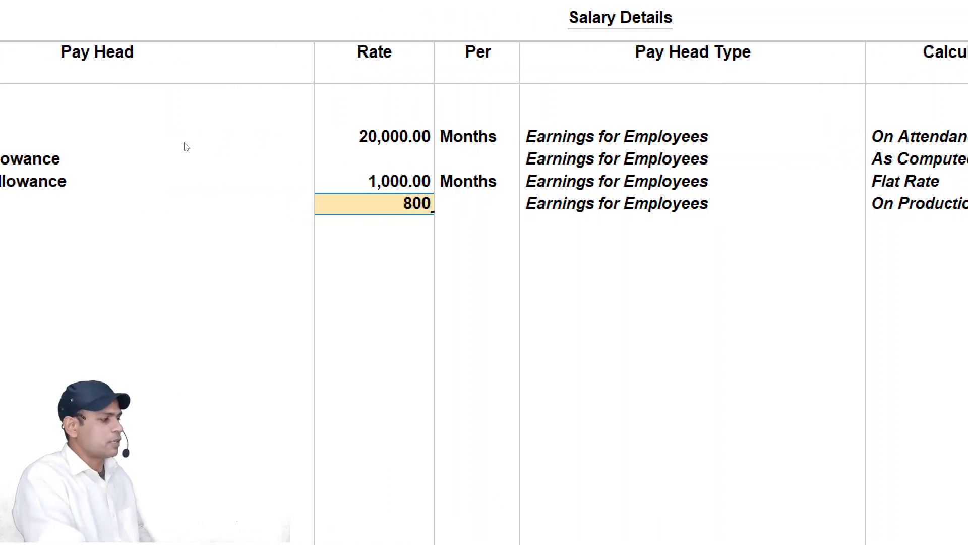
{"action": "key", "text": "Return"}
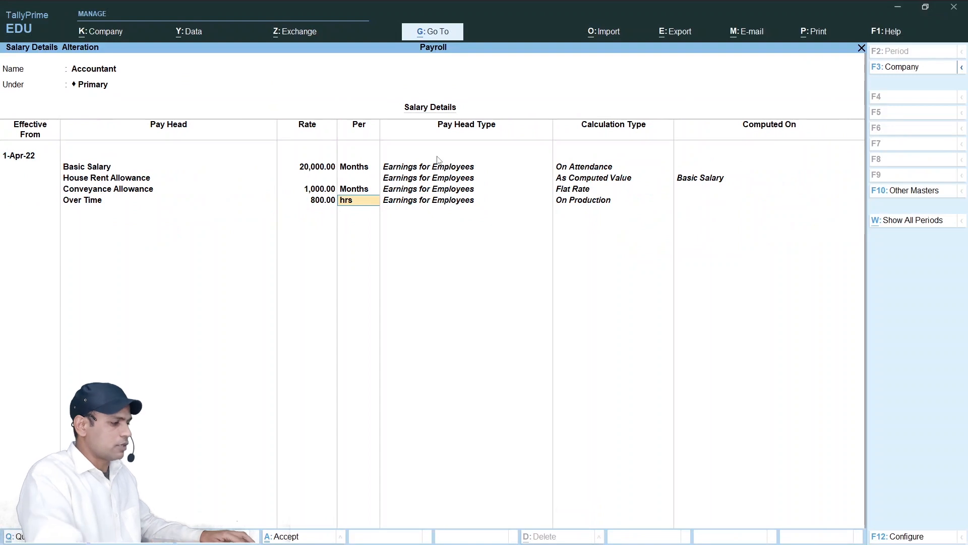
{"action": "key", "text": "Return"}
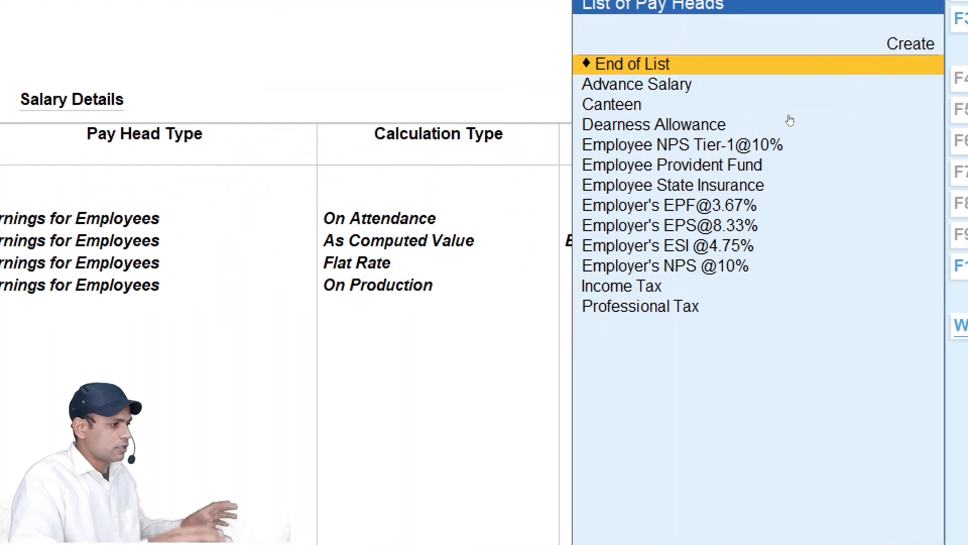
Step: Add the Canteen and Advance Salary pay heads below Over Time
{"action": "key", "text": "Down"}
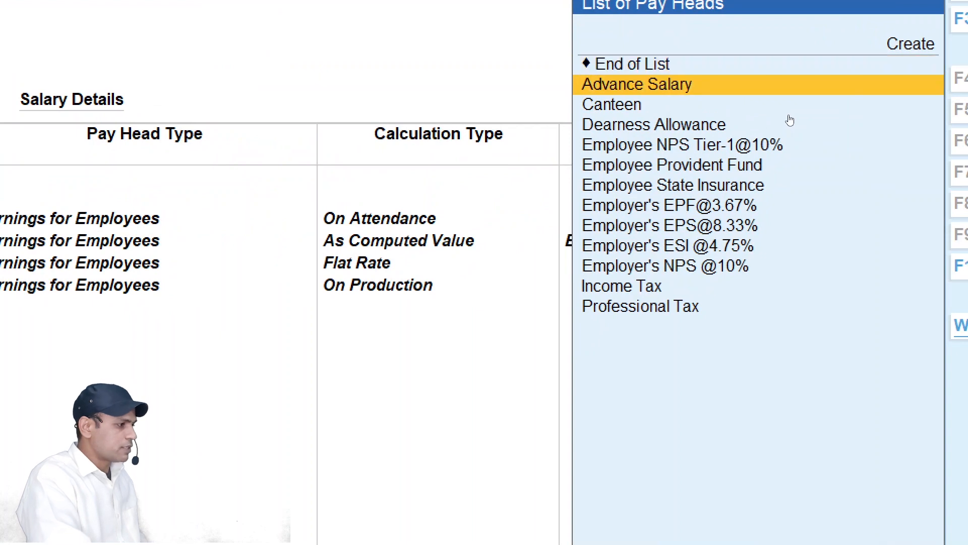
{"action": "key", "text": "Down"}
{"action": "key", "text": "Return"}
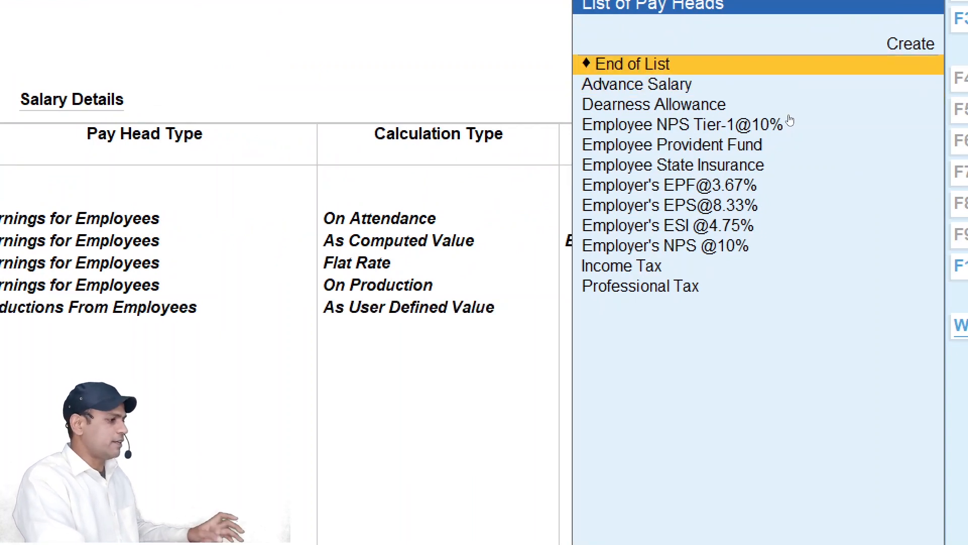
{"action": "key", "text": "Down"}
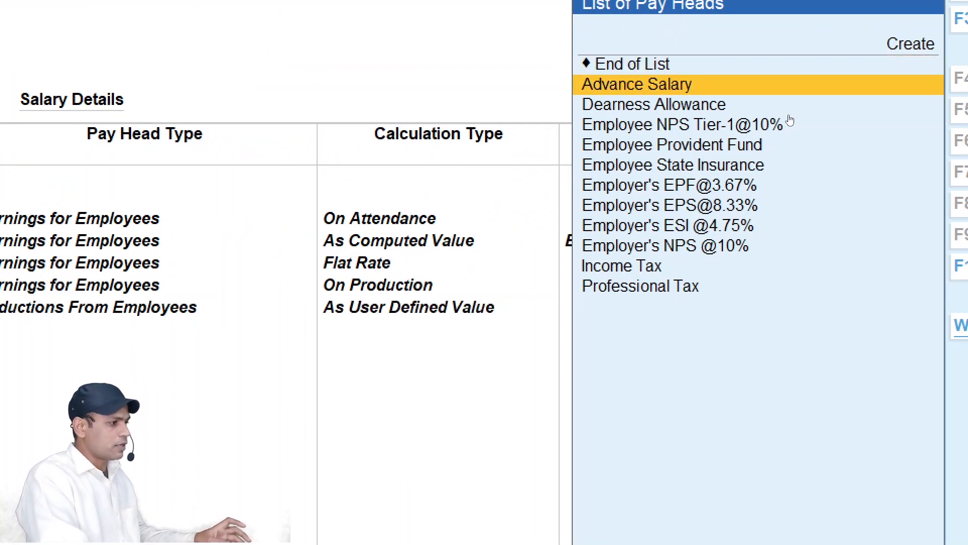
{"action": "key", "text": "Return"}
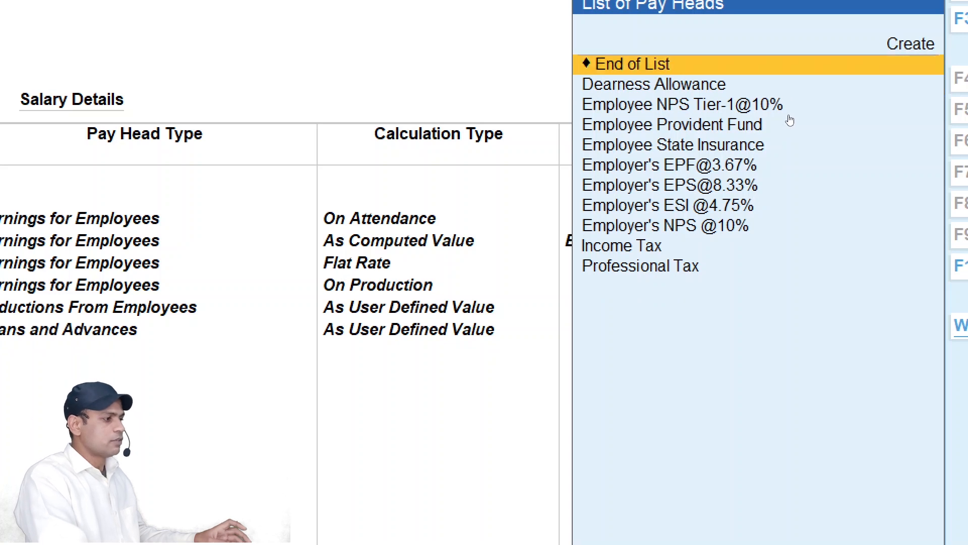
Step: Replace the Canteen pay head in the row below Over Time with Dearness Allowance
{"action": "key", "text": "Down"}
{"action": "key", "text": "Down"}
{"action": "key", "text": "Down"}
{"action": "key", "text": "Up"}
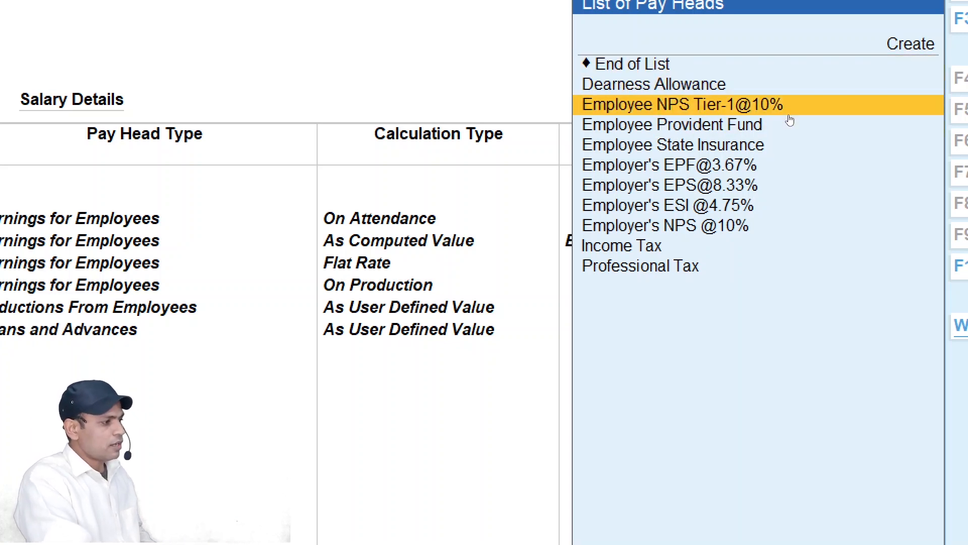
{"action": "key", "text": "Up"}
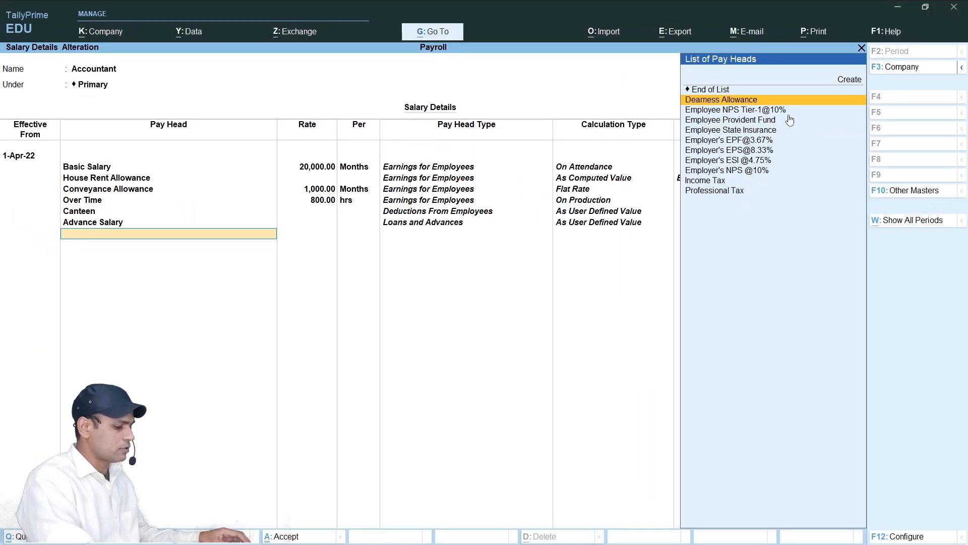
{"action": "key", "text": "Up"}
{"action": "key", "text": "Return"}
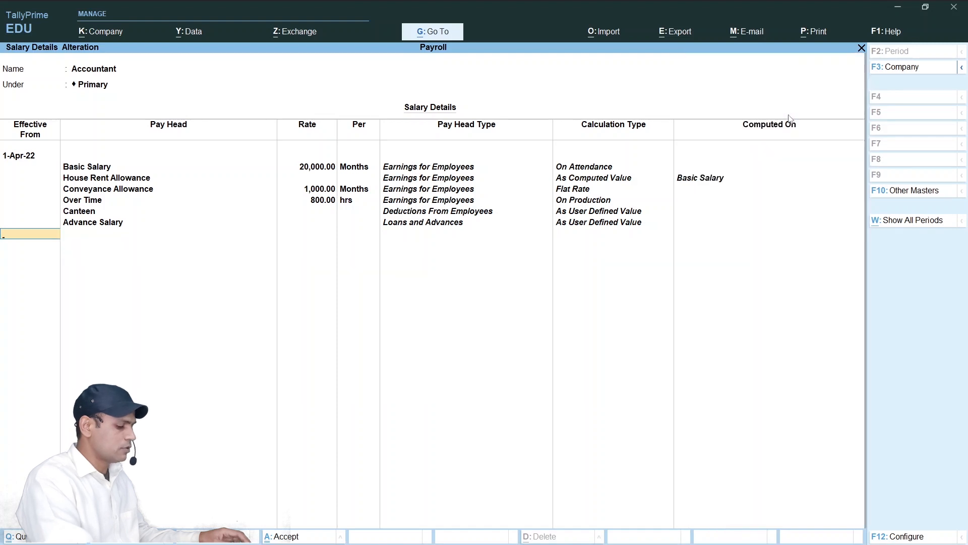
{"action": "key", "text": "Up"}
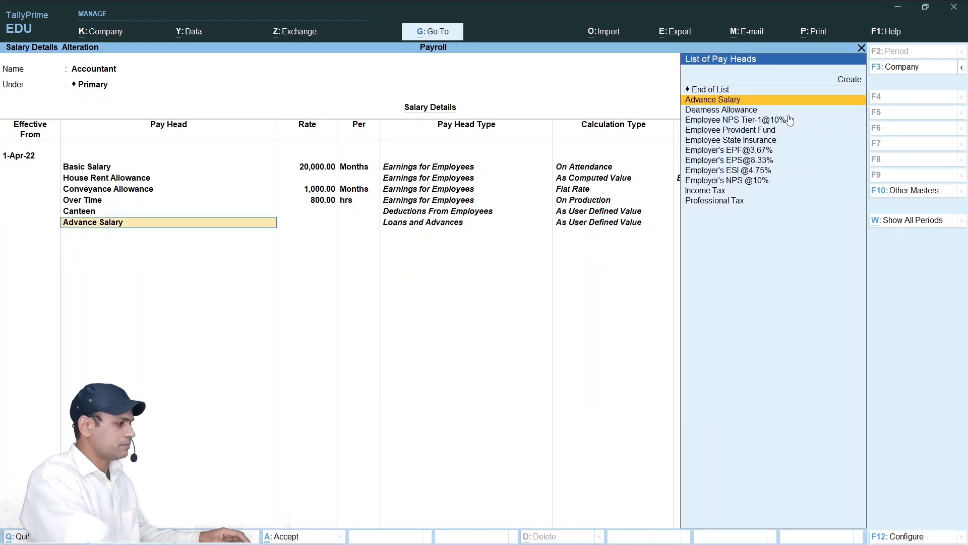
{"action": "key", "text": "Up"}
{"action": "key", "text": "BackSpace"}
{"action": "key", "text": "BackSpace"}
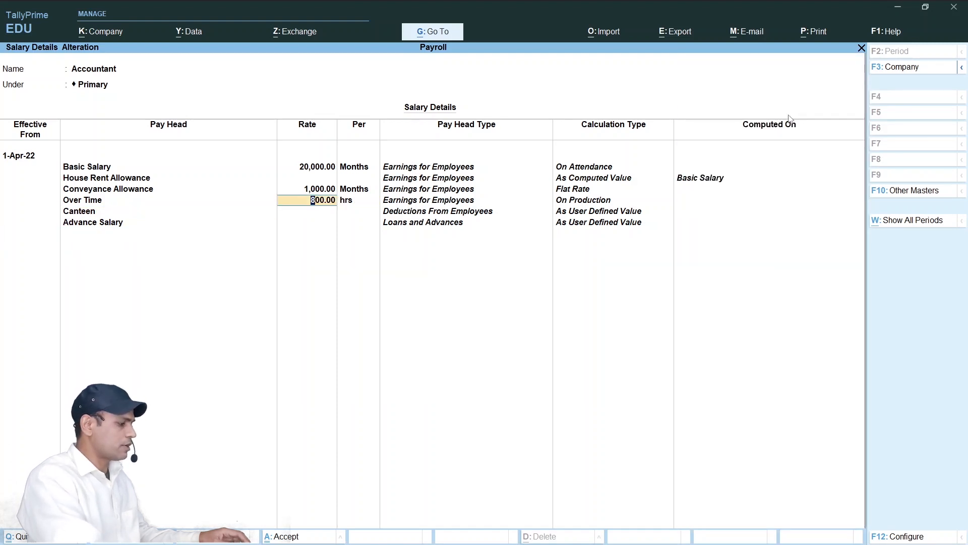
{"action": "key", "text": "Return"}
{"action": "key", "text": "Return"}
{"action": "key", "text": "Return"}
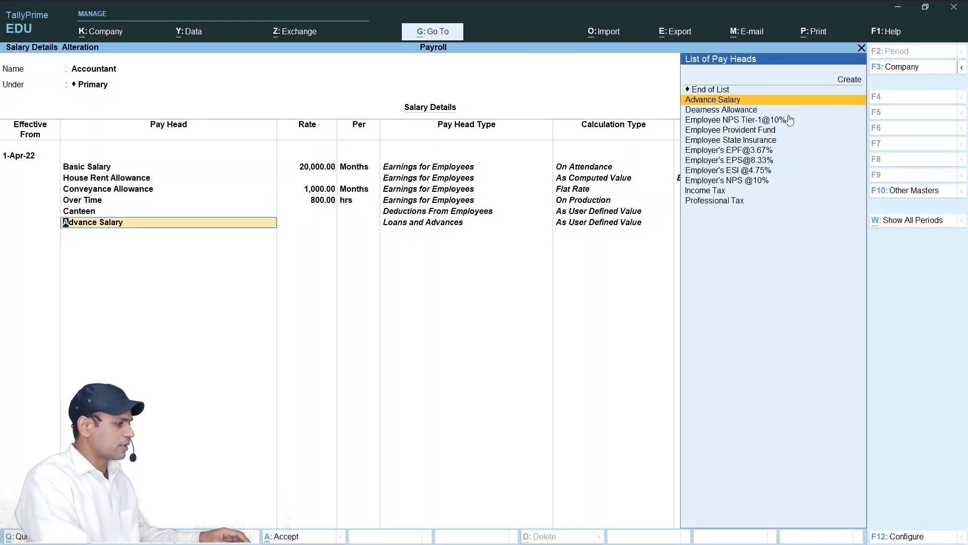
{"action": "key", "text": "Up"}
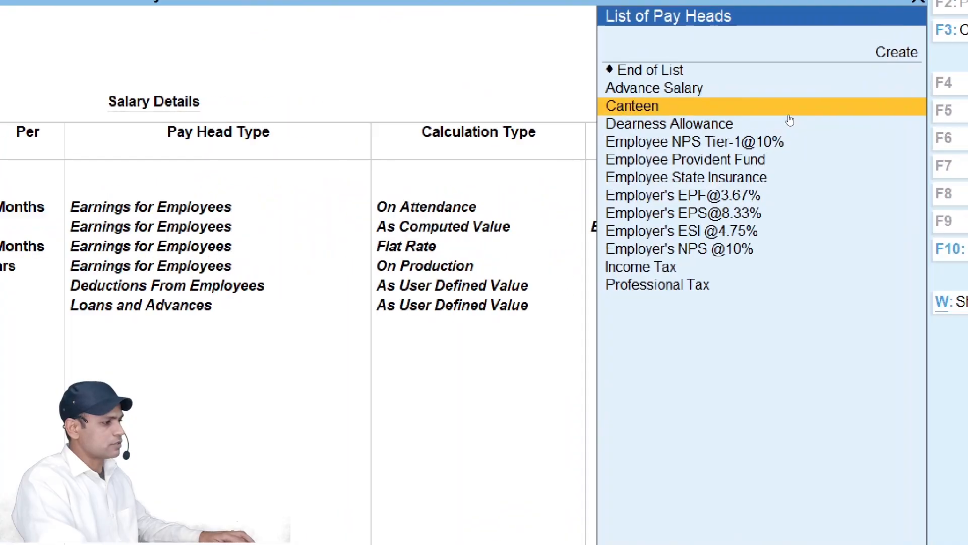
{"action": "key", "text": "Down"}
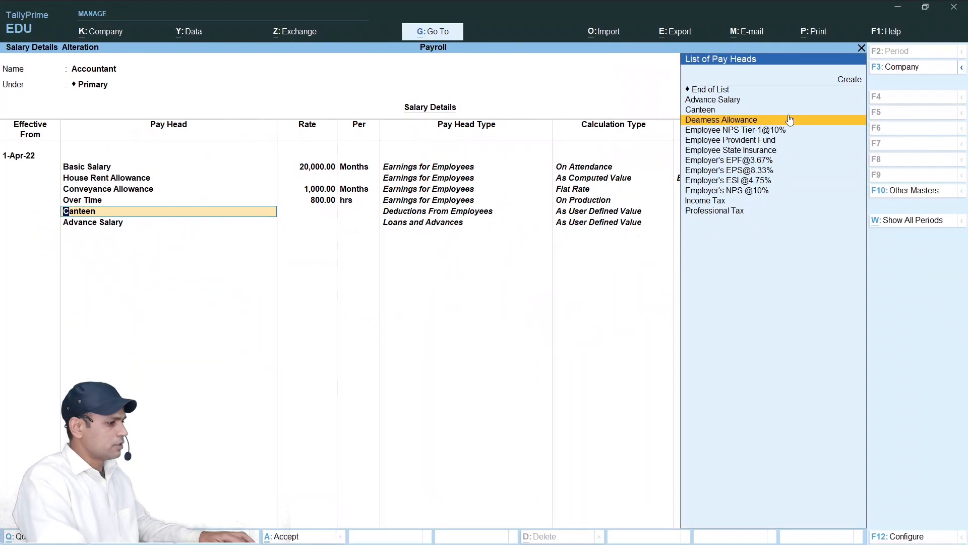
{"action": "key", "text": "Return"}
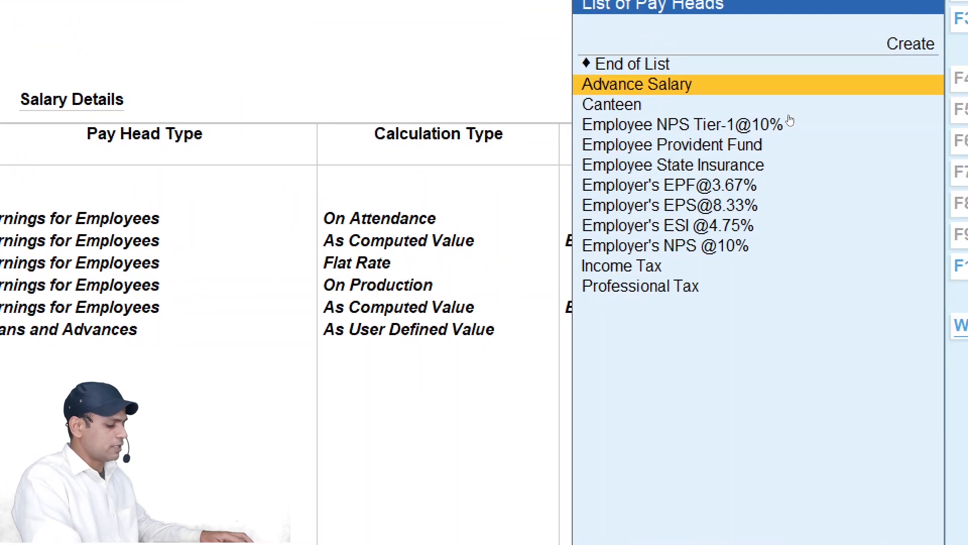
Step: Change the Advance Salary row to Canteen and add Advance Salary again in the row below it
{"action": "key", "text": "Down"}
{"action": "key", "text": "Return"}
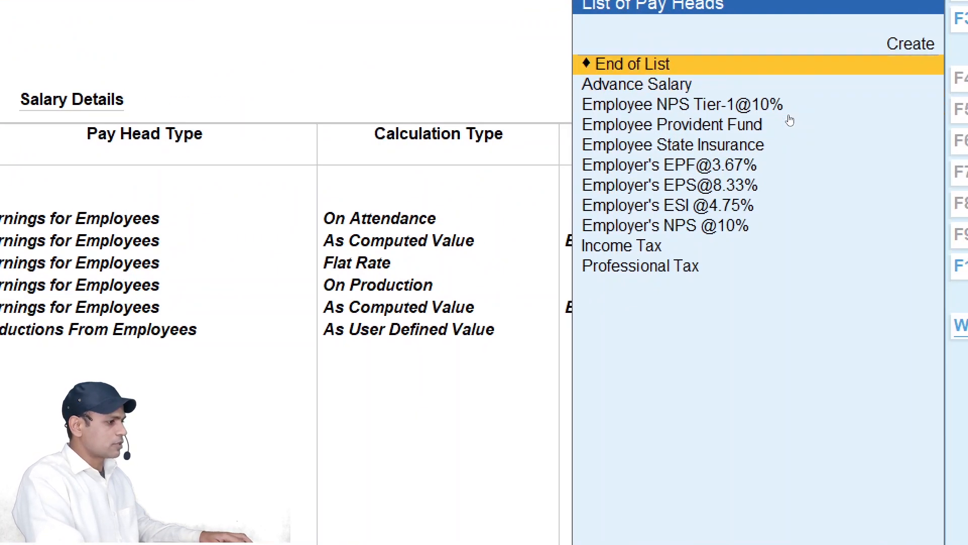
{"action": "key", "text": "Down"}
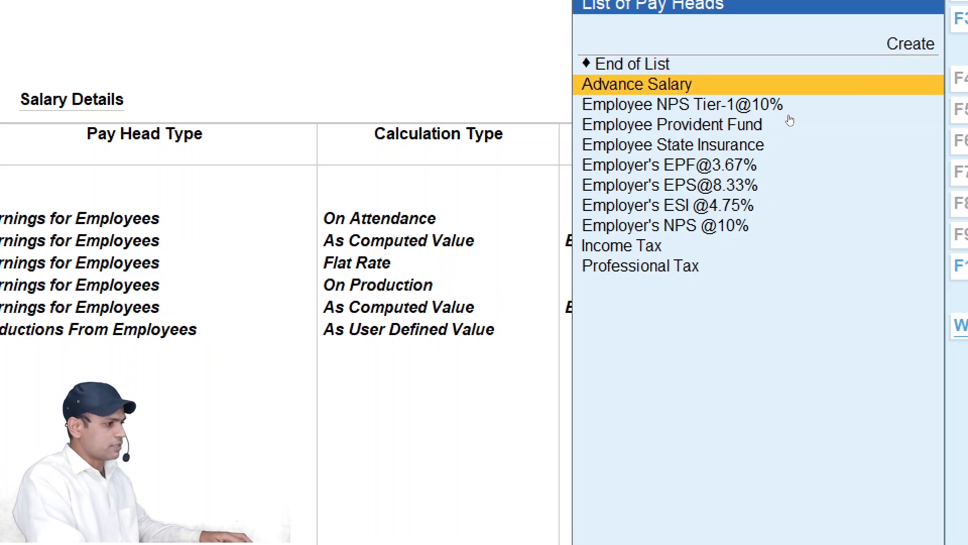
{"action": "key", "text": "Return"}
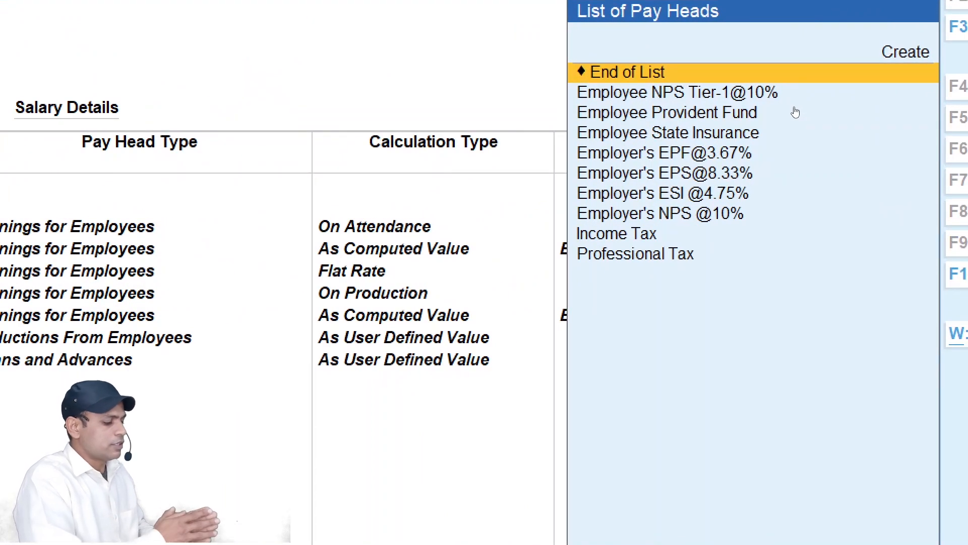
Step: Add the employee deduction pay heads Employee NPS Tier-1@10%, Employee Provident Fund and Employee State Insurance
{"action": "key", "text": "Down"}
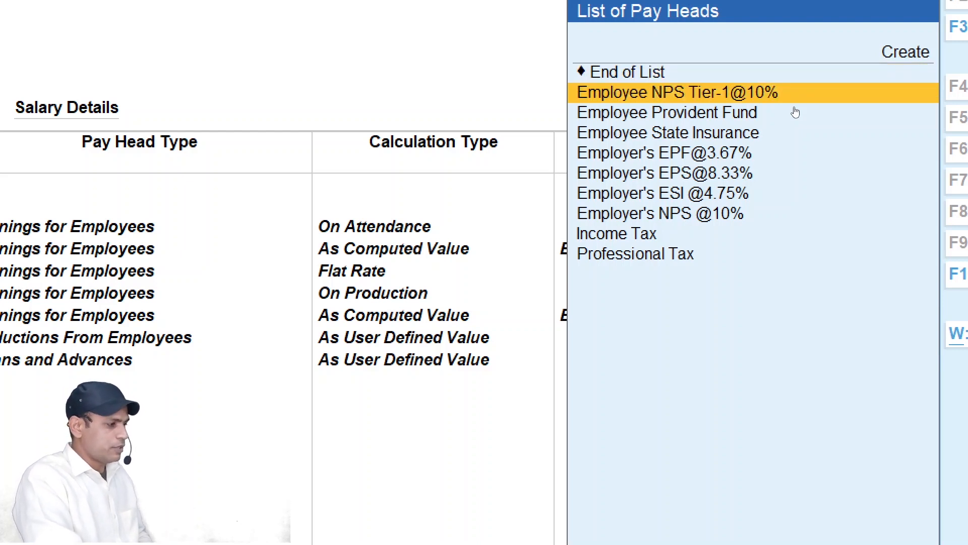
{"action": "key", "text": "Return"}
{"action": "key", "text": "Down"}
{"action": "key", "text": "Down"}
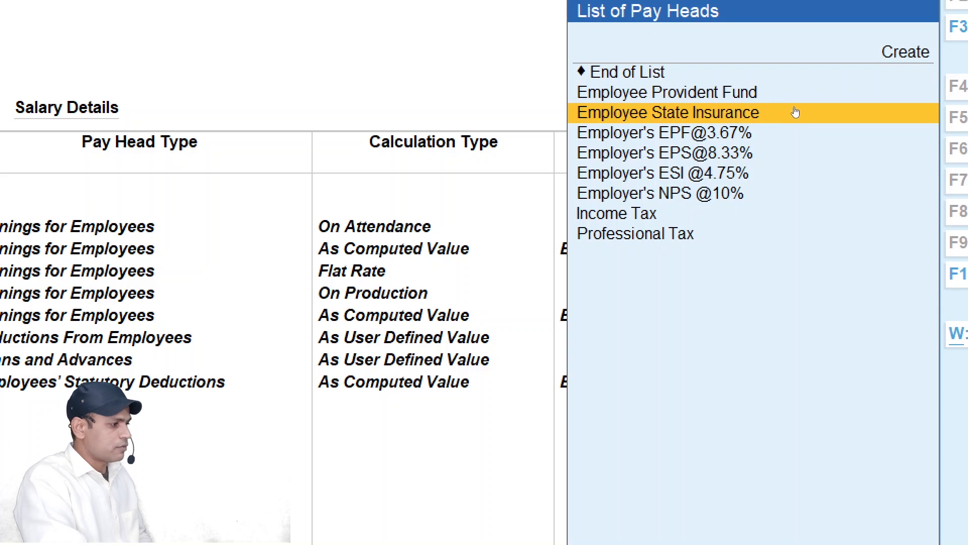
{"action": "key", "text": "Up"}
{"action": "key", "text": "Return"}
{"action": "key", "text": "Down"}
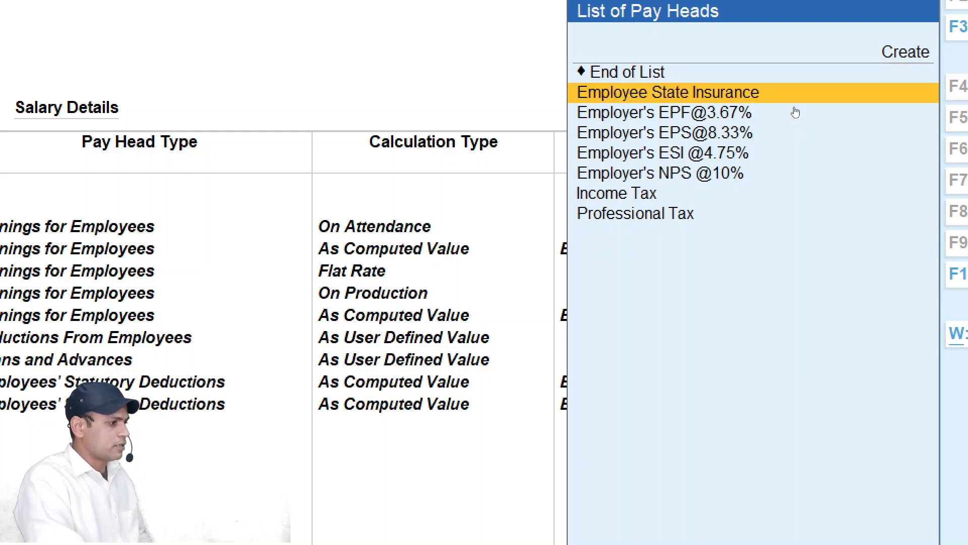
{"action": "key", "text": "Return"}
Step: Add the Income Tax and Professional Tax pay heads below Employee State Insurance
{"action": "key", "text": "Down"}
{"action": "key", "text": "Down"}
{"action": "key", "text": "Down"}
{"action": "key", "text": "Down"}
{"action": "key", "text": "Down"}
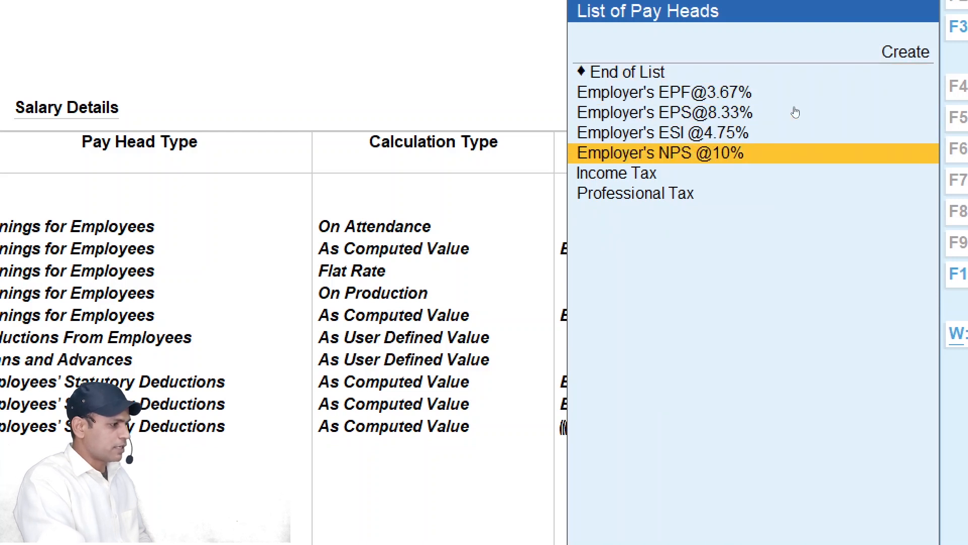
{"action": "key", "text": "Return"}
{"action": "key", "text": "Down"}
{"action": "key", "text": "Down"}
{"action": "key", "text": "Down"}
{"action": "key", "text": "Down"}
{"action": "key", "text": "Down"}
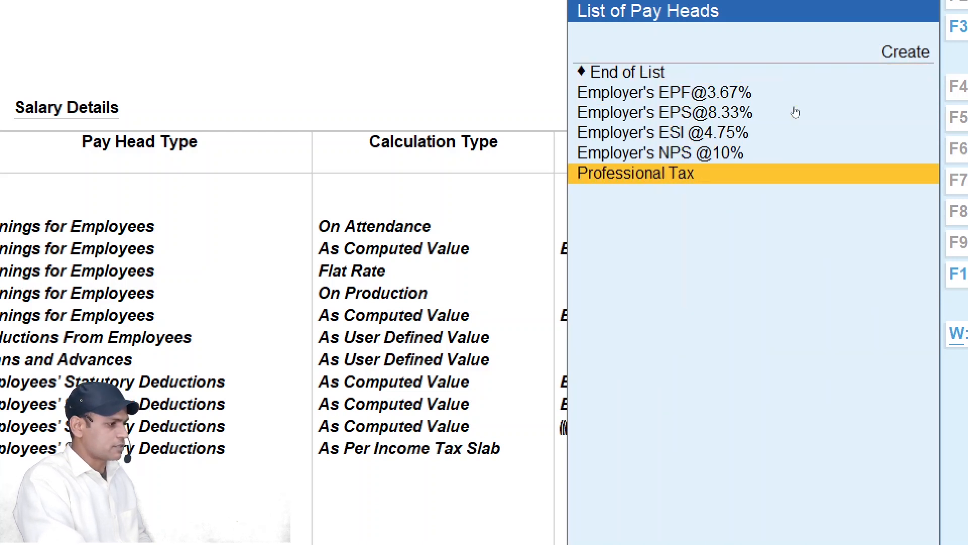
{"action": "key", "text": "Return"}
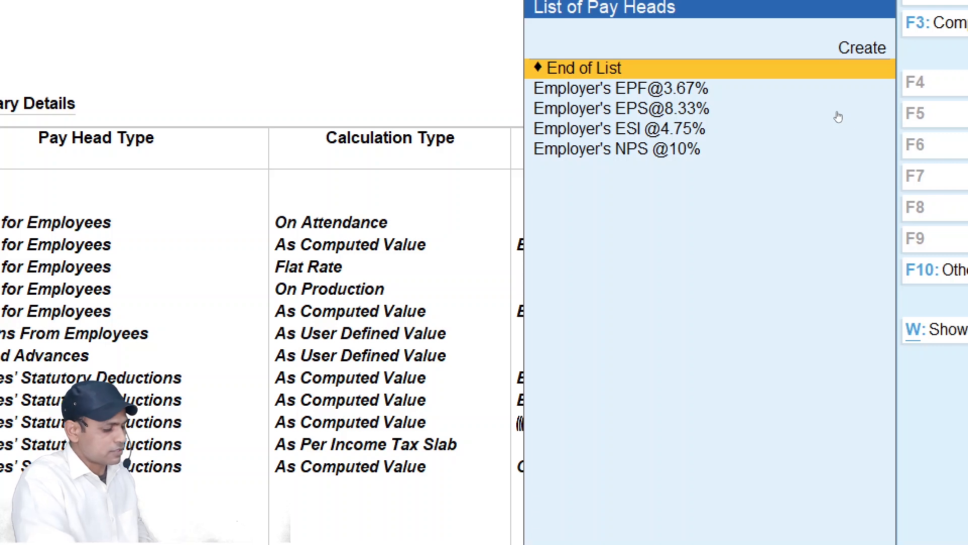
{"action": "key", "text": "Down"}
{"action": "key", "text": "Return"}
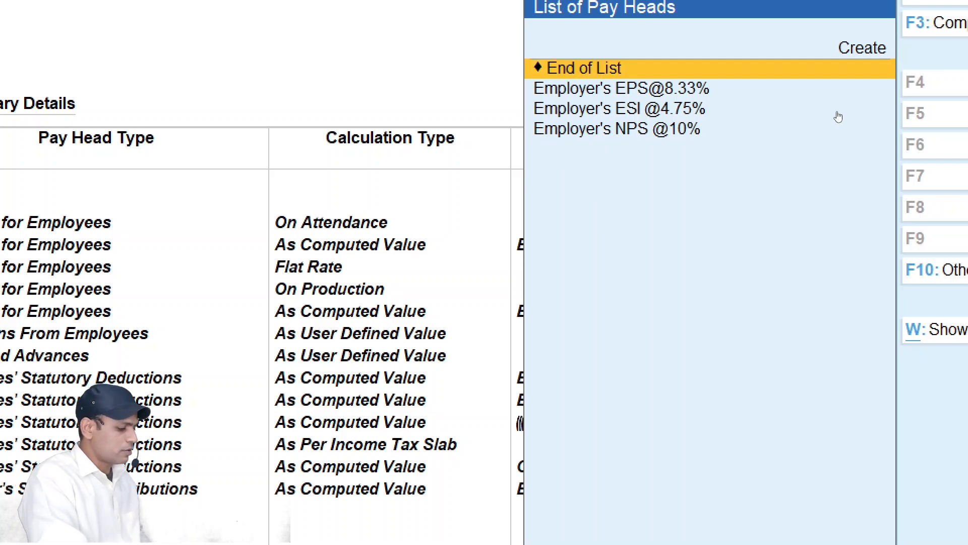
{"action": "key", "text": "Down"}
{"action": "key", "text": "Return"}
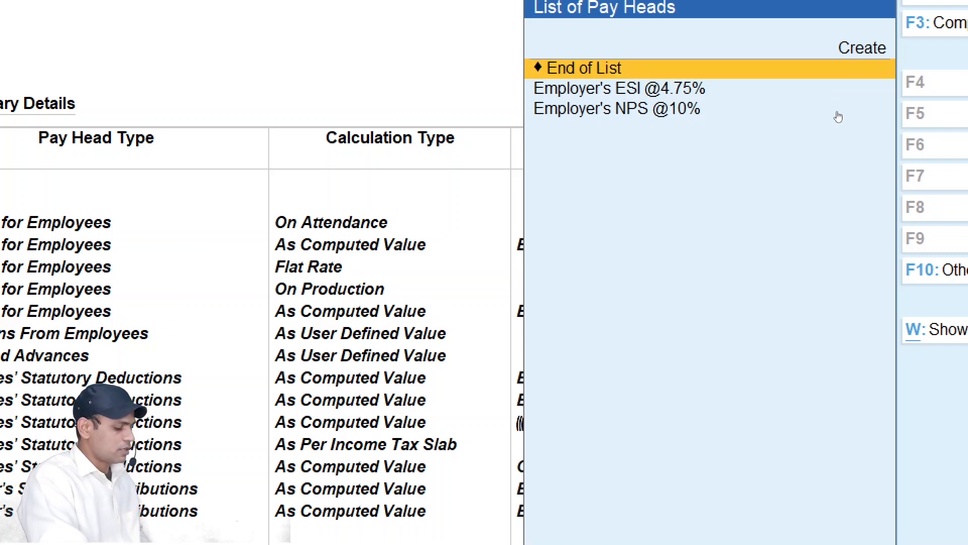
{"action": "key", "text": "Down"}
{"action": "key", "text": "Return"}
{"action": "key", "text": "Down"}
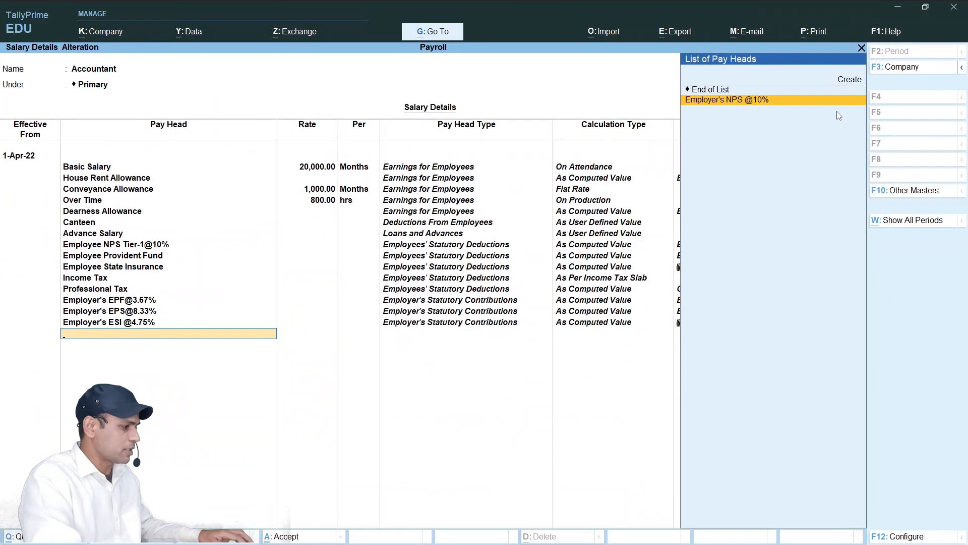
{"action": "key", "text": "Return"}
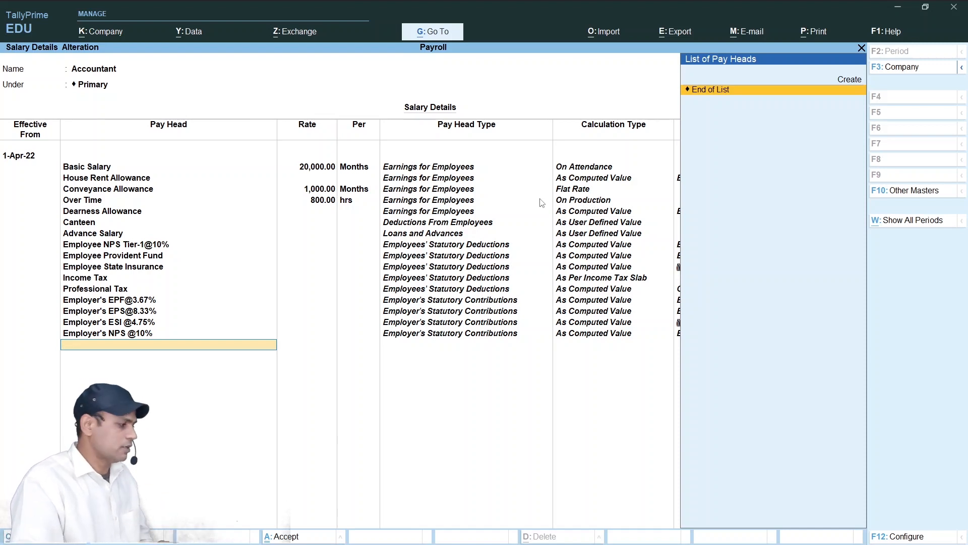
{"action": "key", "text": "Return"}
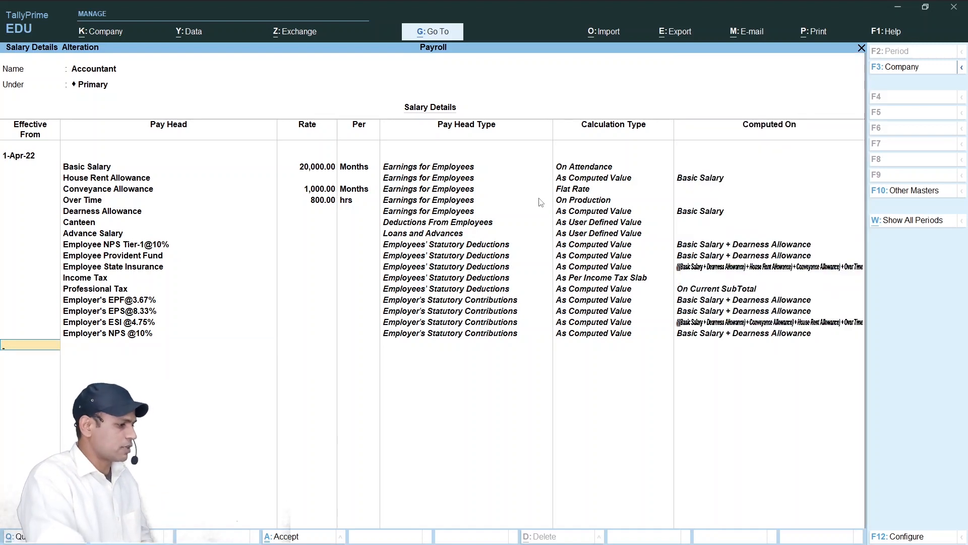
{"action": "key", "text": "Return"}
{"action": "key", "text": "Return"}
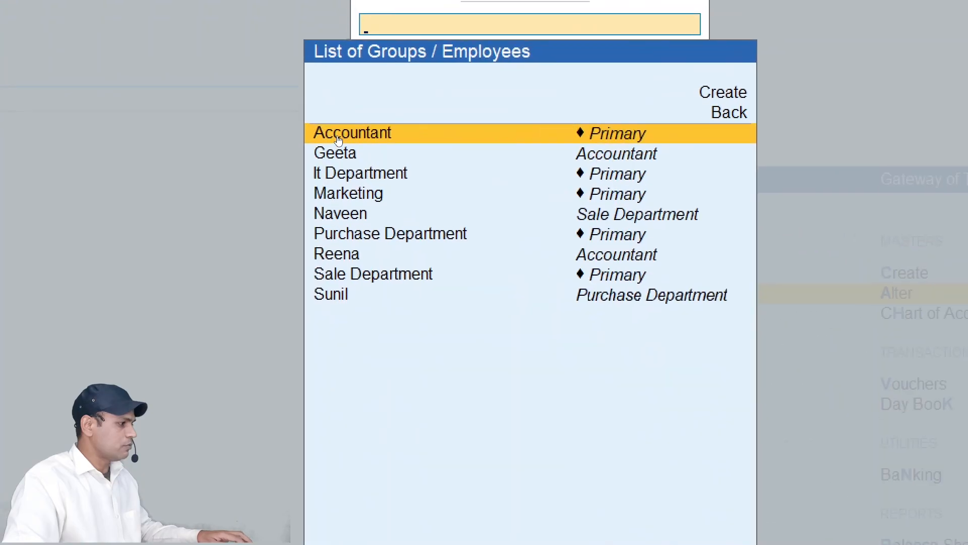
{"action": "left_click", "coordinate": [339, 139]}
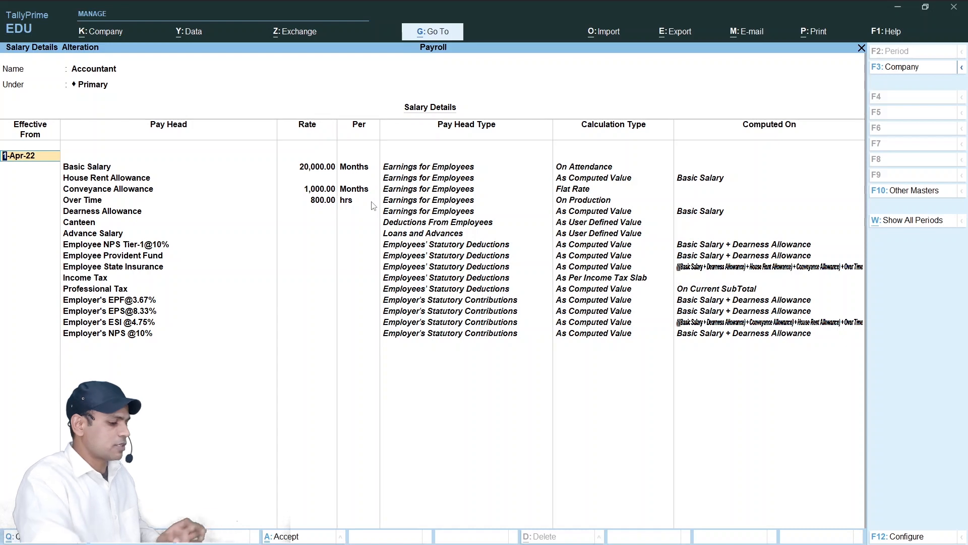
{"action": "key", "text": "Return"}
{"action": "key", "text": "Return"}
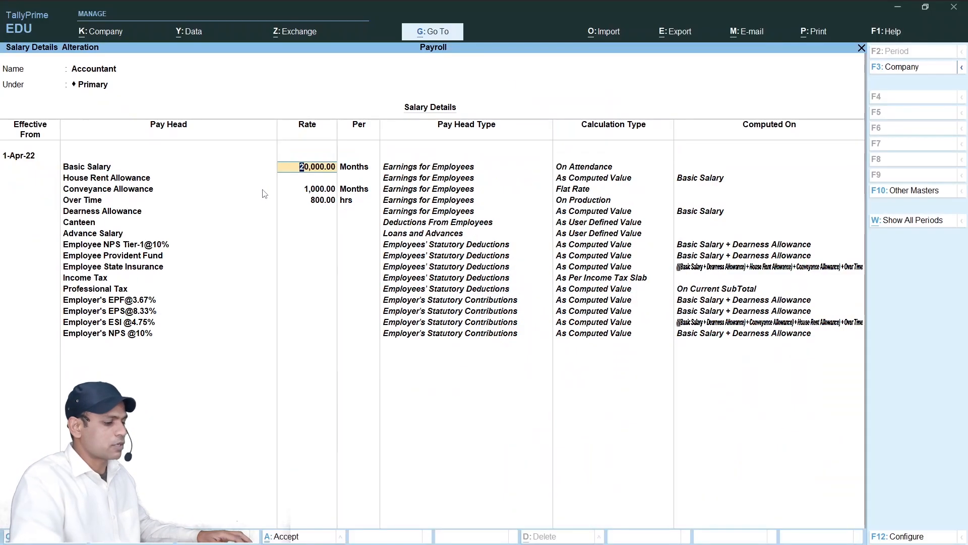
{"action": "key", "text": "Return"}
{"action": "key", "text": "Return"}
{"action": "key", "text": "Return"}
{"action": "key", "text": "Return"}
{"action": "key", "text": "Return"}
{"action": "key", "text": "Return"}
{"action": "key", "text": "Return"}
{"action": "key", "text": "Return"}
{"action": "key", "text": "Return"}
{"action": "key", "text": "Return"}
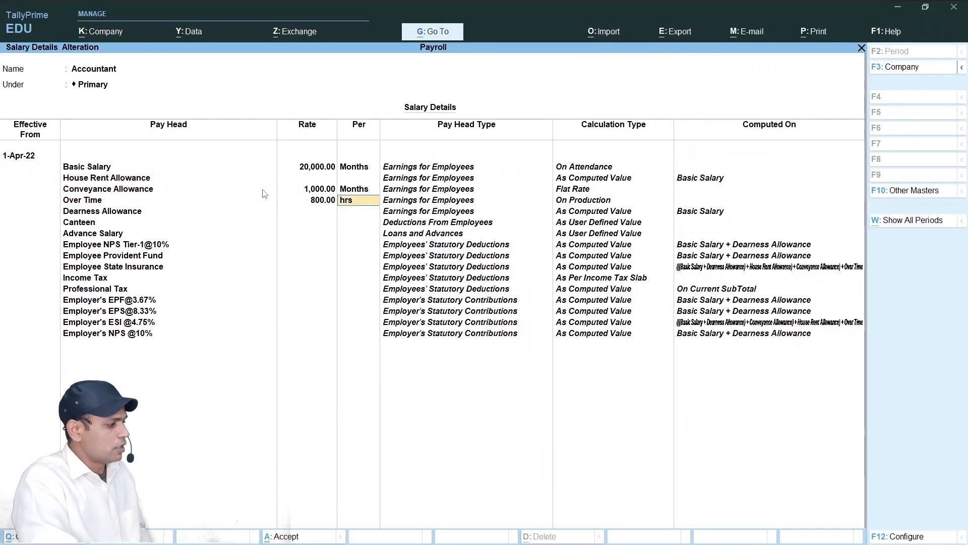
{"action": "key", "text": "Return"}
{"action": "key", "text": "Return"}
{"action": "key", "text": "Return"}
{"action": "key", "text": "Return"}
{"action": "key", "text": "Return"}
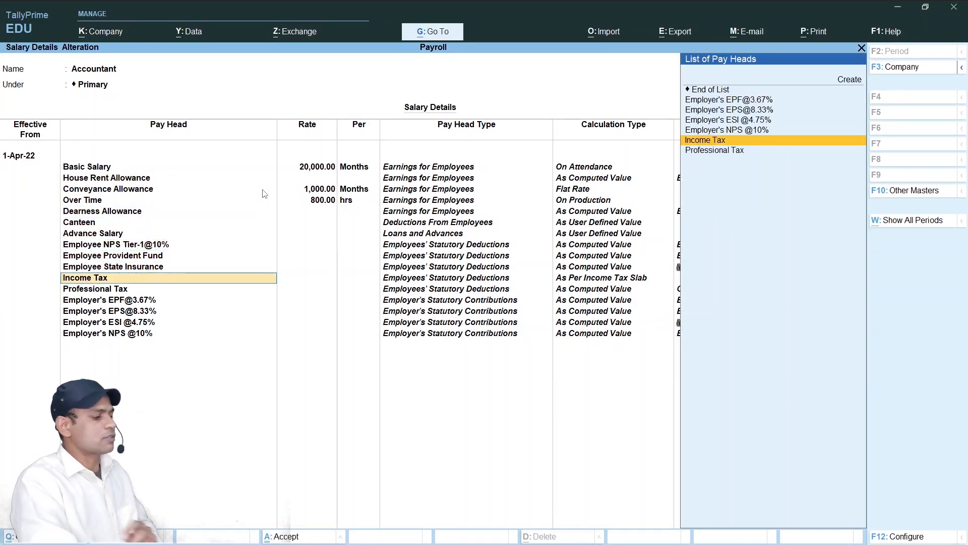
{"action": "key", "text": "Return"}
{"action": "key", "text": "Return"}
{"action": "key", "text": "Return"}
{"action": "key", "text": "Return"}
{"action": "key", "text": "Return"}
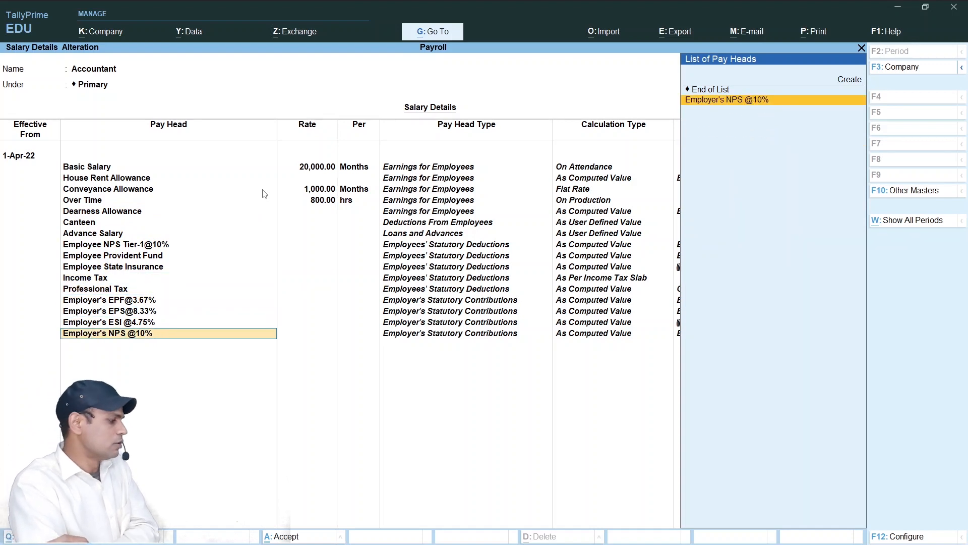
{"action": "key", "text": "Return"}
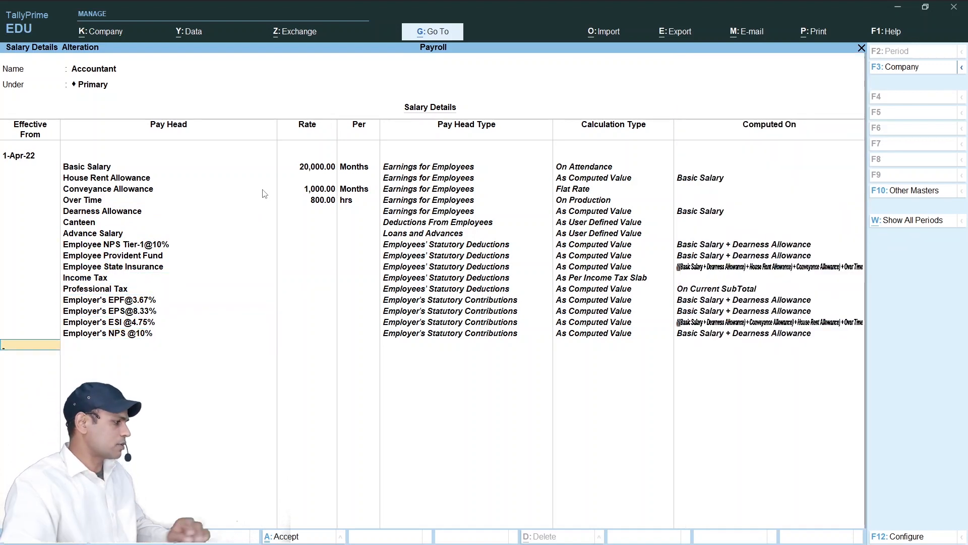
Step: Start a revised salary structure effective 1-5-2022 for the Accountant group using Copy From Previous Value
{"action": "type", "text": "Z"}
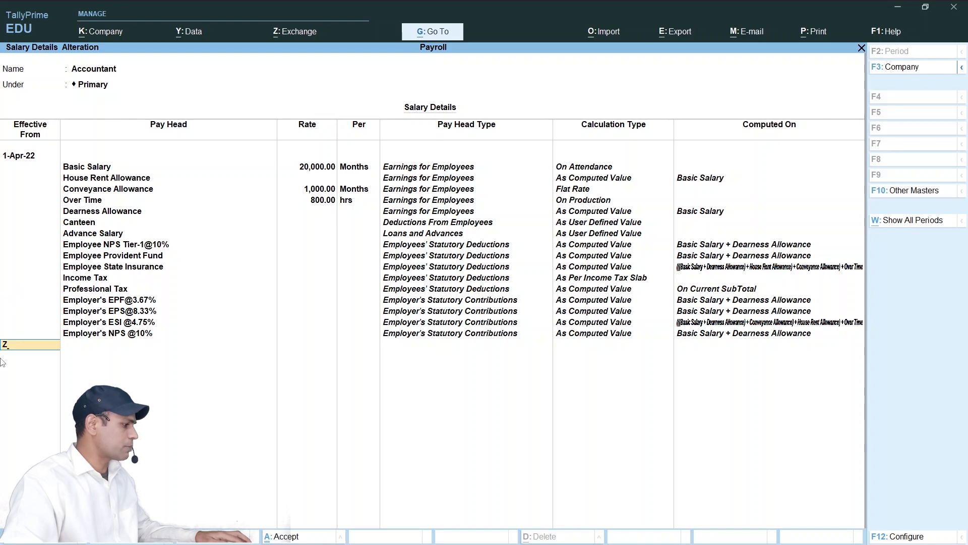
{"action": "key", "text": "BackSpace"}
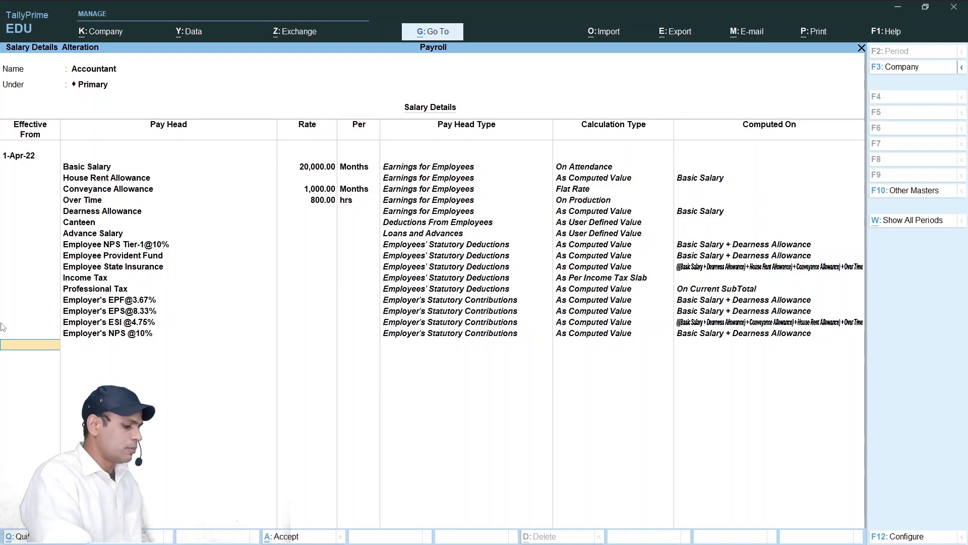
{"action": "type", "text": "1-"}
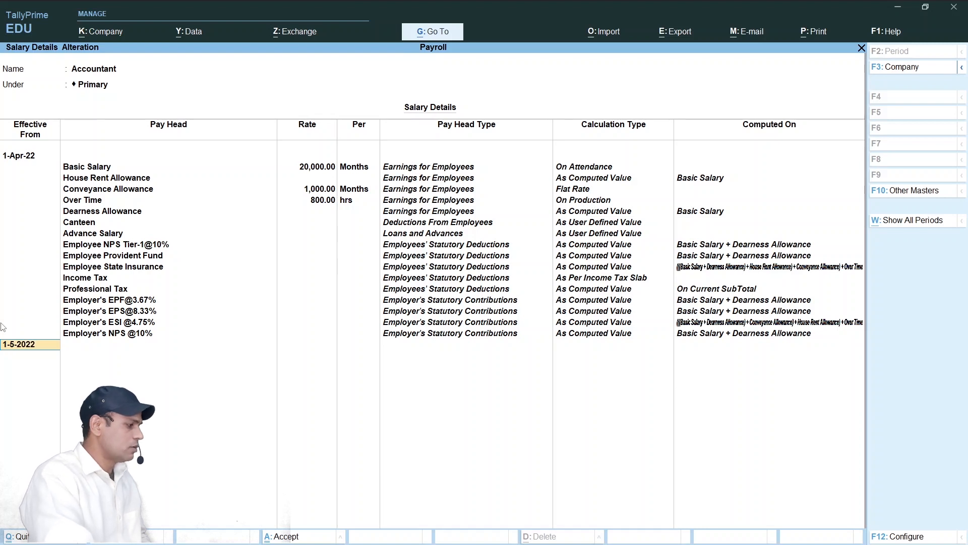
{"action": "type", "text": "5-2022"}
{"action": "key", "text": "Return"}
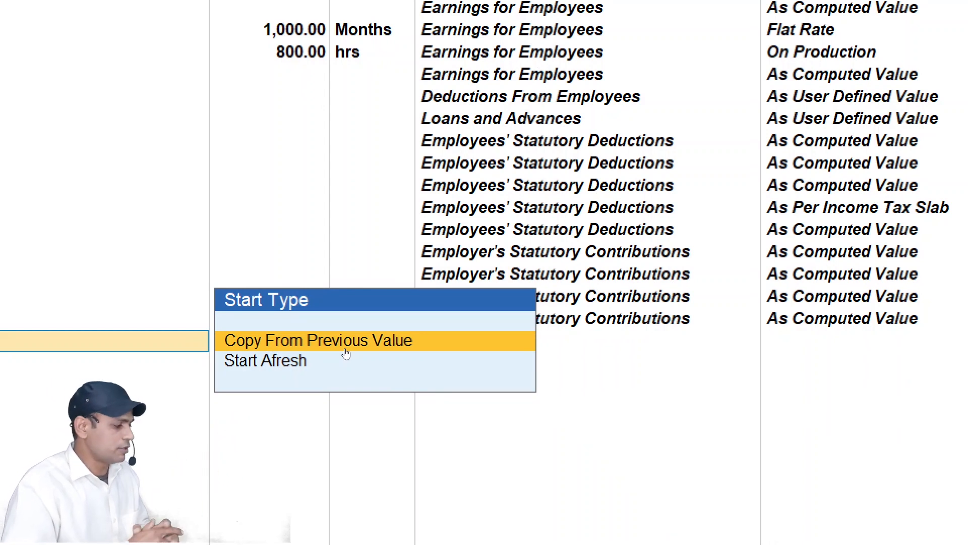
{"action": "key", "text": "Down"}
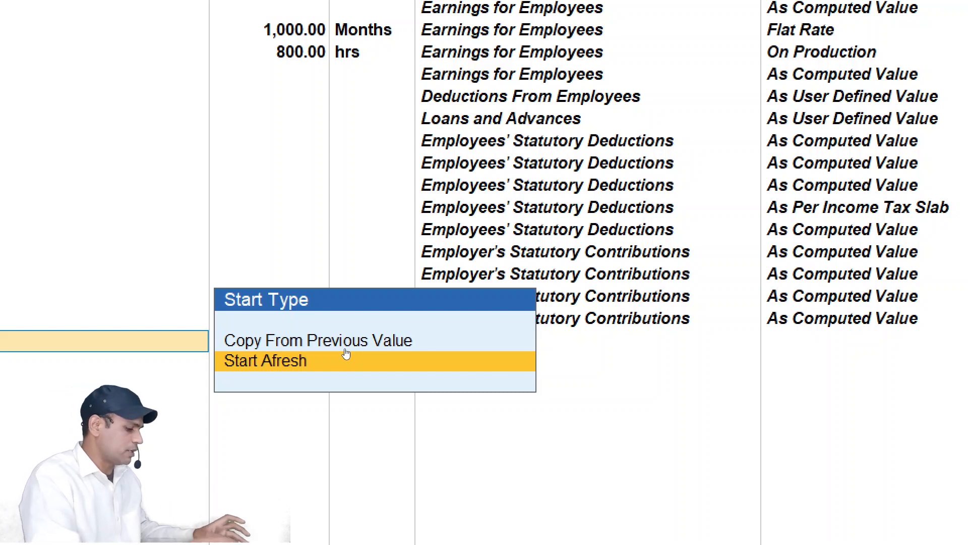
{"action": "key", "text": "Up"}
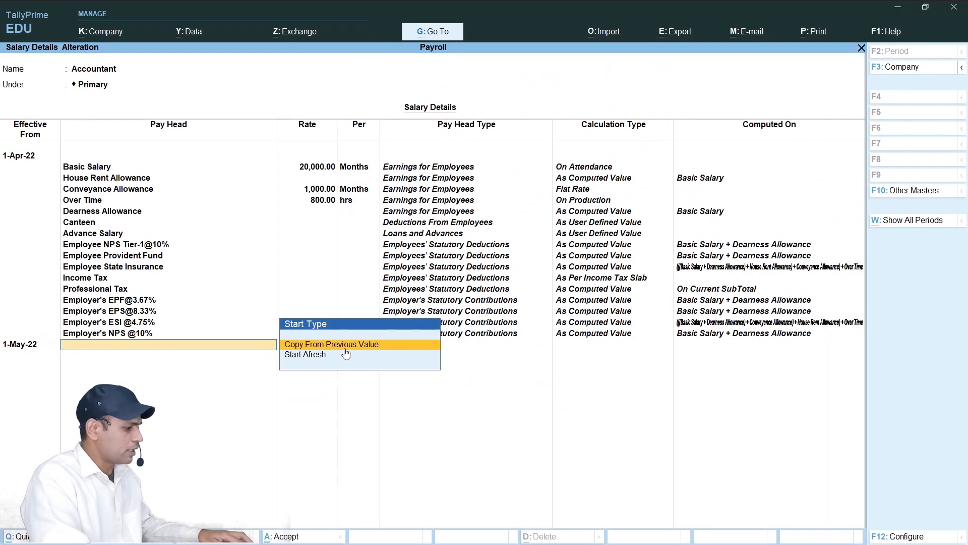
{"action": "key", "text": "Return"}
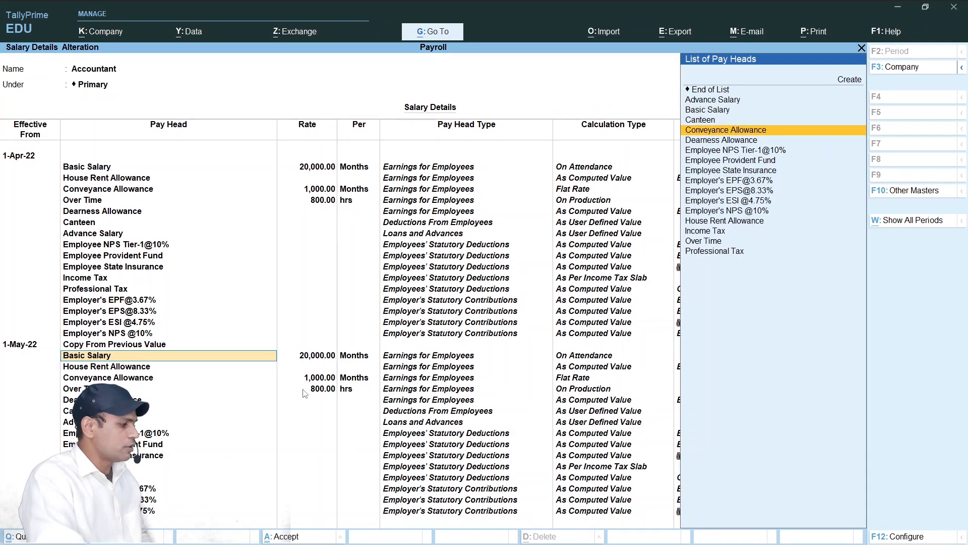
Step: Set the Basic Salary rate to 25,000 in the Accountant group's 1-May-22 salary structure
{"action": "key", "text": "Return"}
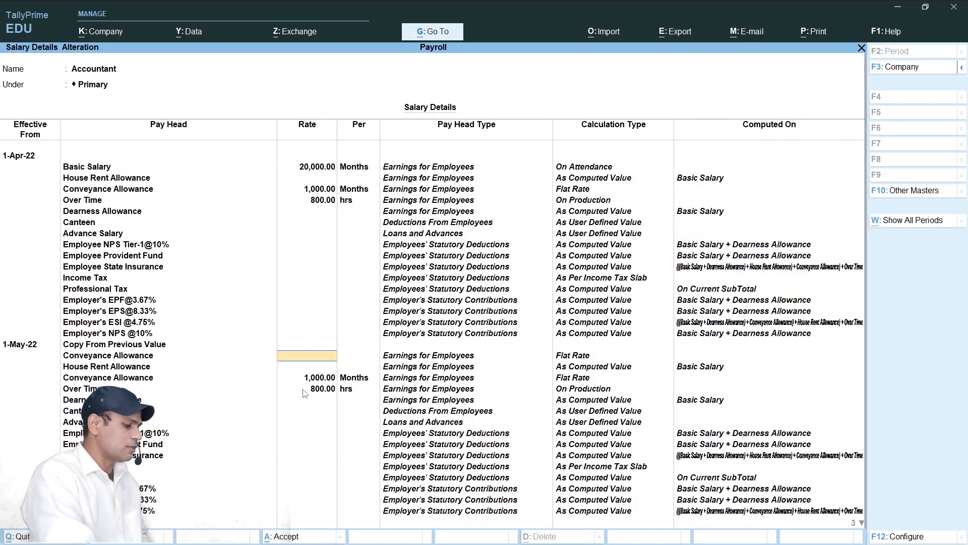
{"action": "type", "text": "25,000"}
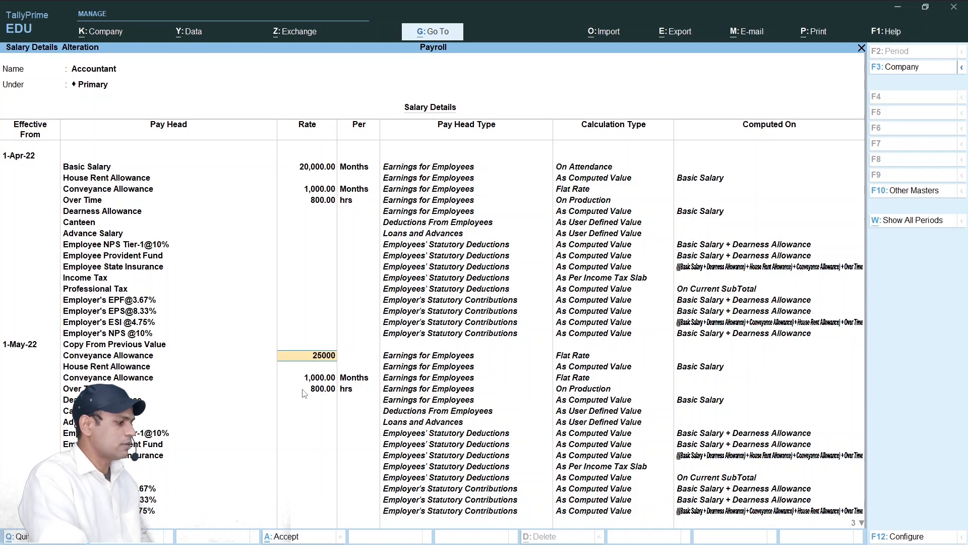
{"action": "key", "text": "Return"}
{"action": "key", "text": "Return"}
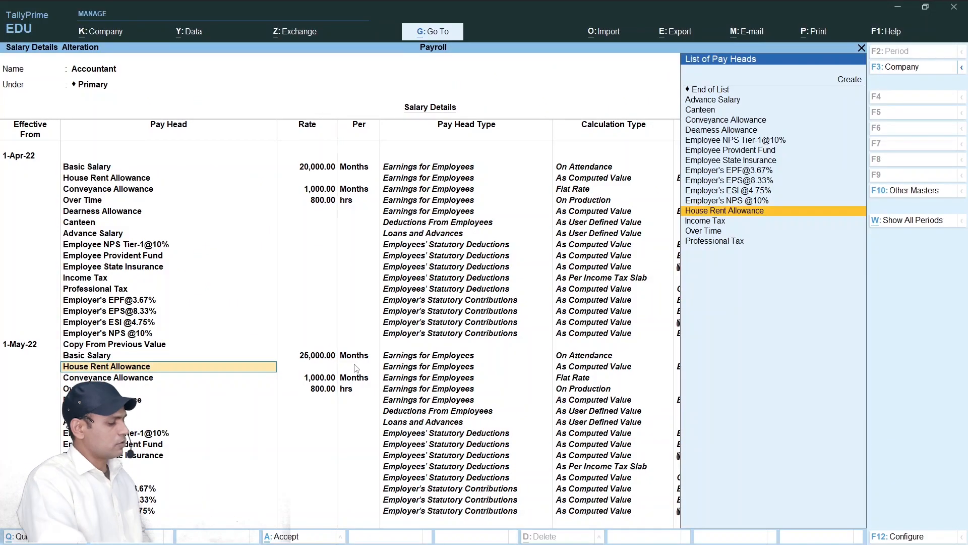
Step: Set the 1-May-22 Conveyance Allowance rate to 2,000 and the Over Time rate to 1,500, and quit the alteration without saving
{"action": "key", "text": "Return"}
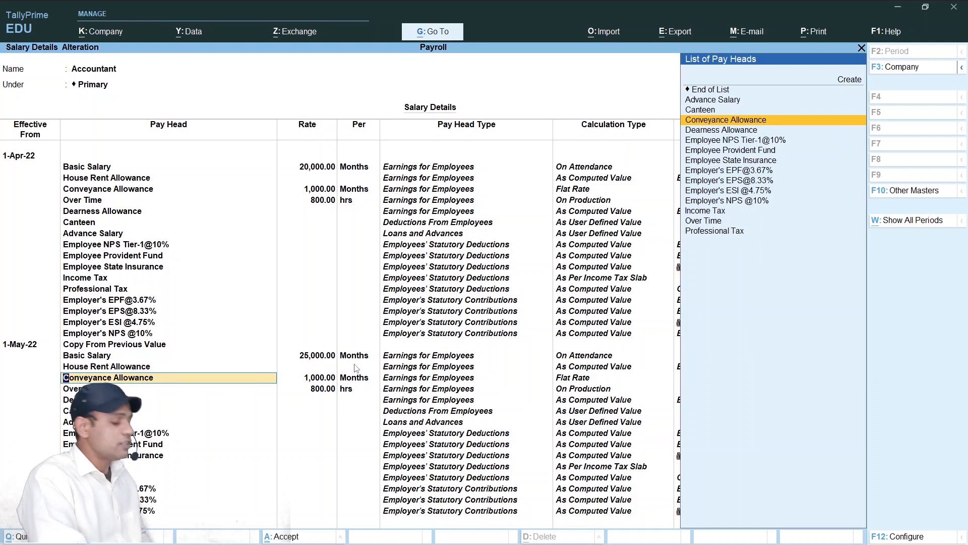
{"action": "key", "text": "Return"}
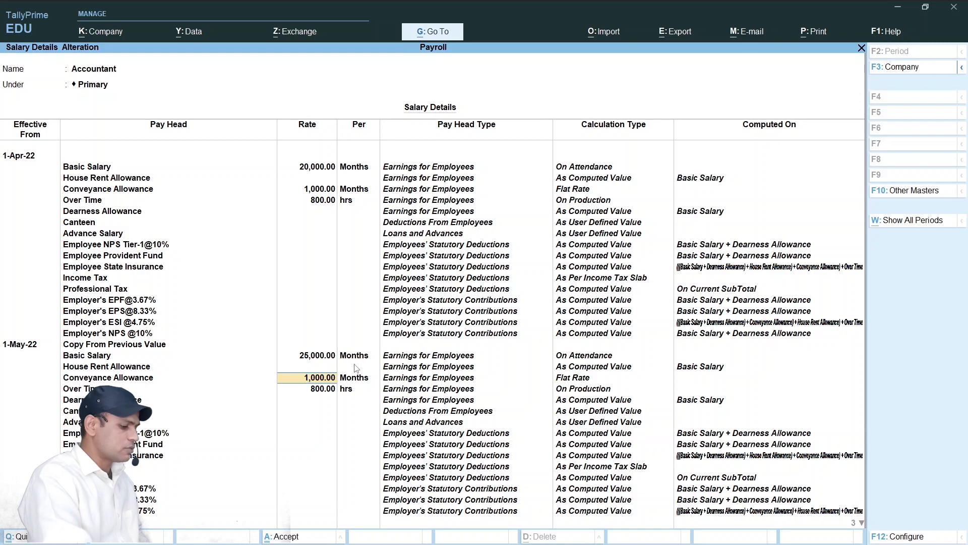
{"action": "type", "text": "2000"}
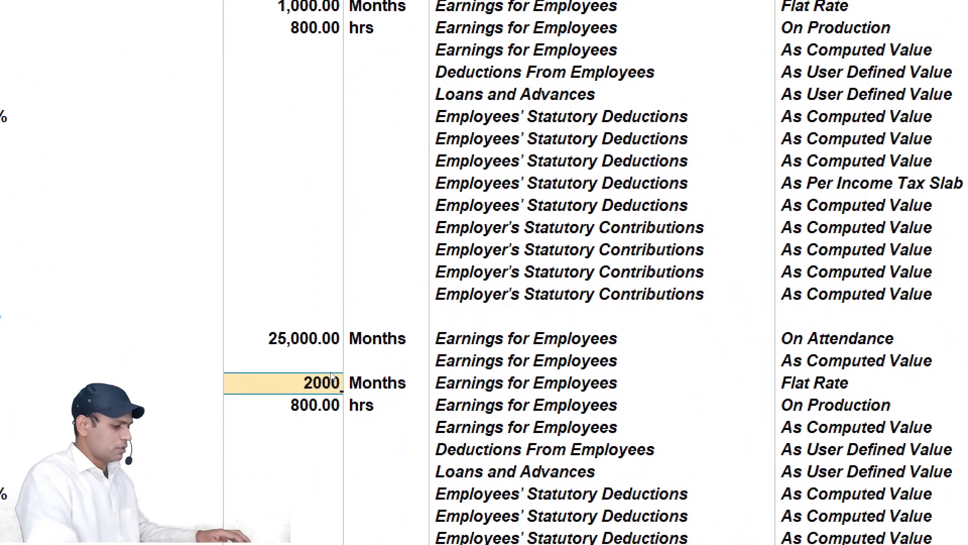
{"action": "key", "text": "Return"}
{"action": "key", "text": "Return"}
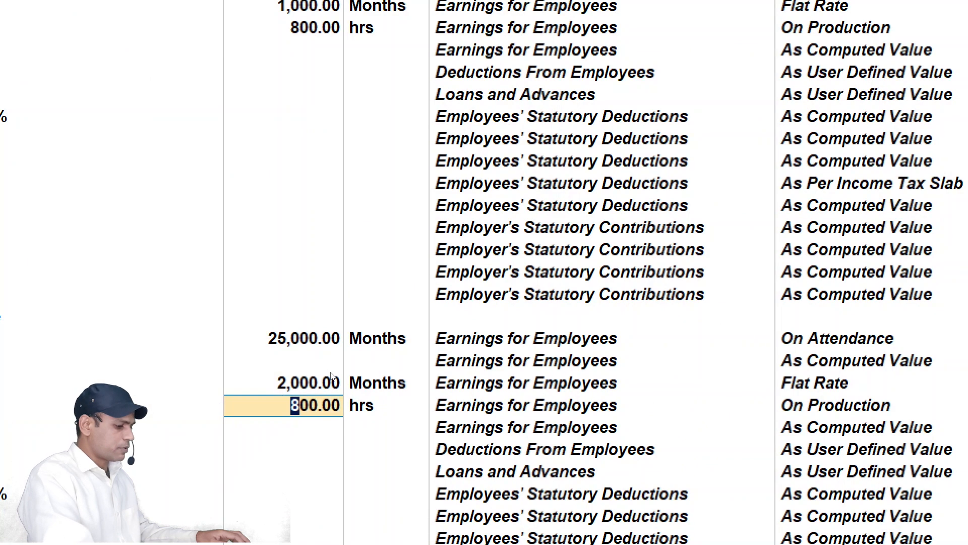
{"action": "type", "text": "1500"}
{"action": "key", "text": "Return"}
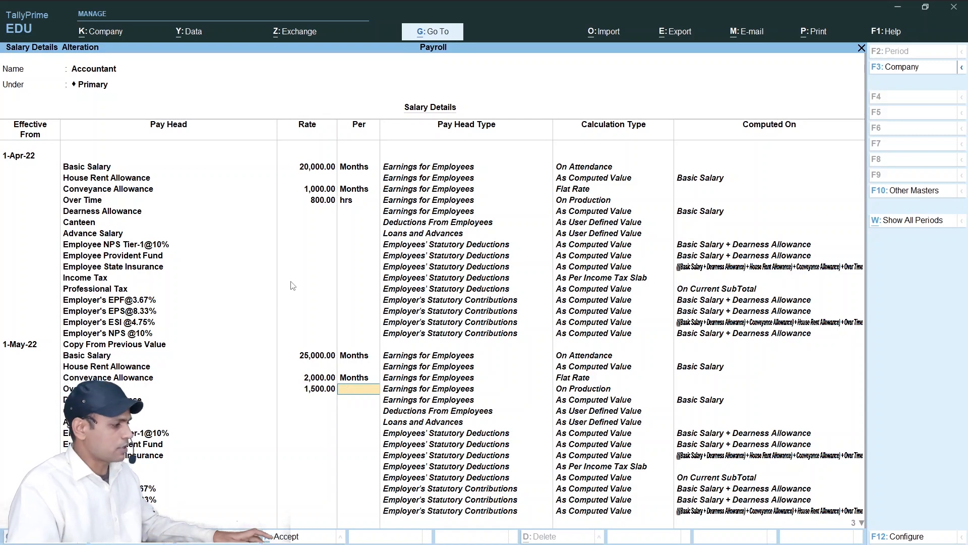
{"action": "key", "text": "Escape"}
{"action": "key", "text": "y"}
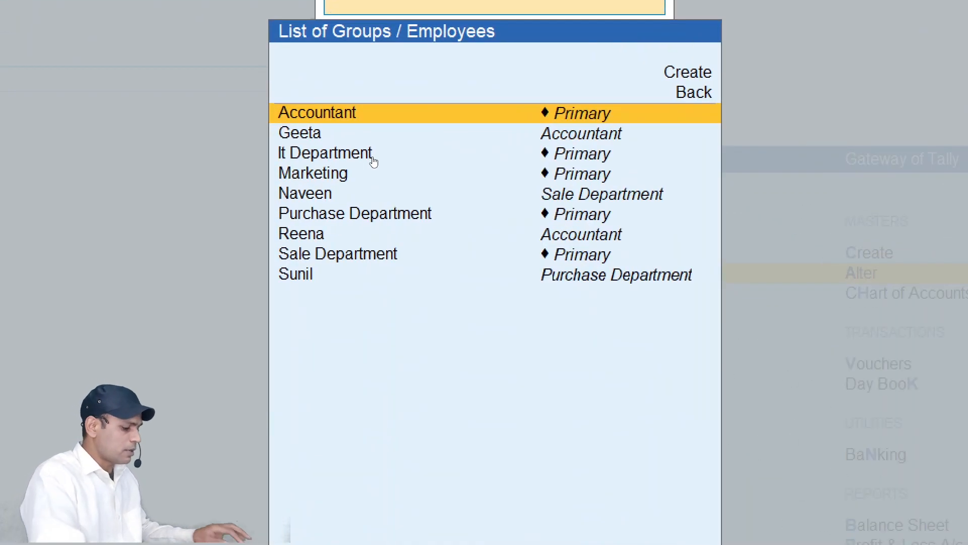
Step: Open the salary details of the Accountant-group employee listed between Purchase Department and Sale Department
{"action": "key", "text": "Down"}
{"action": "key", "text": "Down"}
{"action": "key", "text": "Down"}
{"action": "key", "text": "Down"}
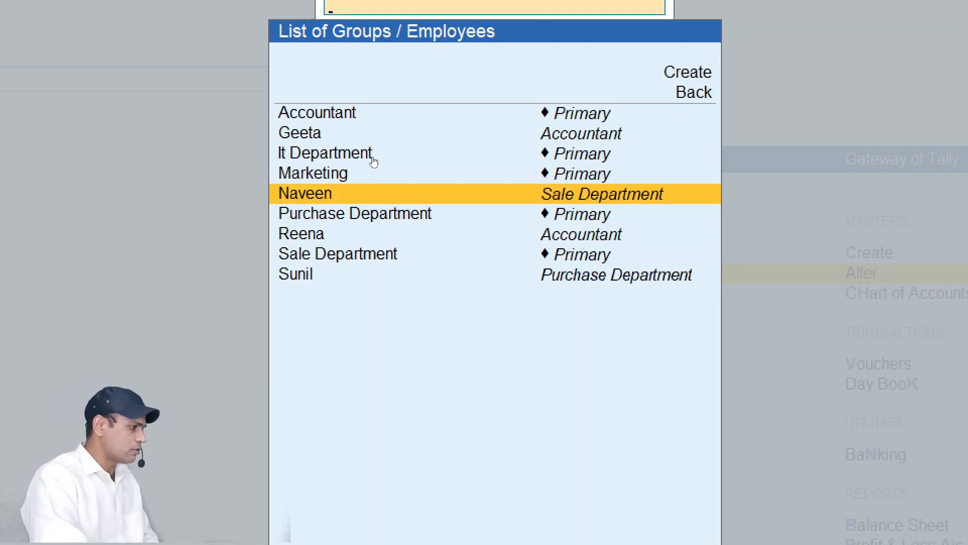
{"action": "key", "text": "Down"}
{"action": "key", "text": "Down"}
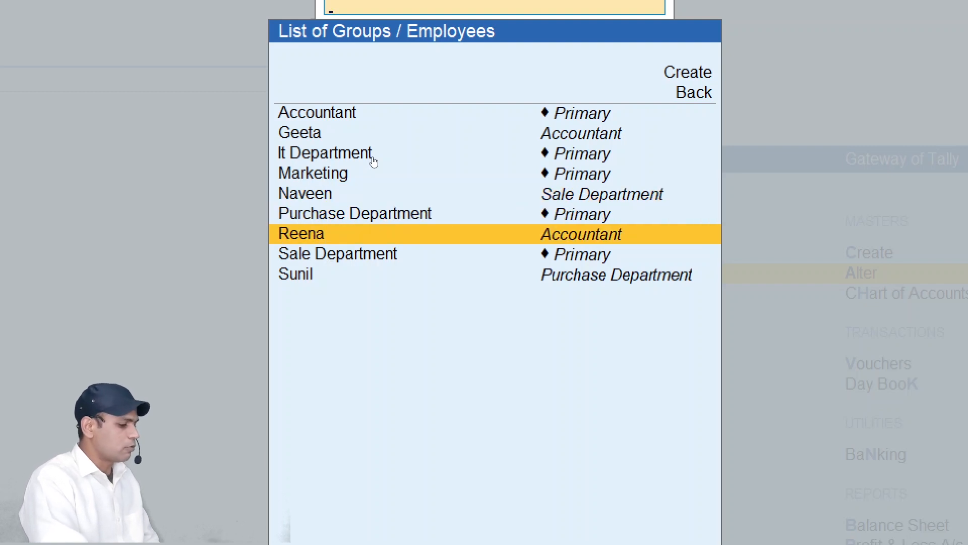
{"action": "key", "text": "Return"}
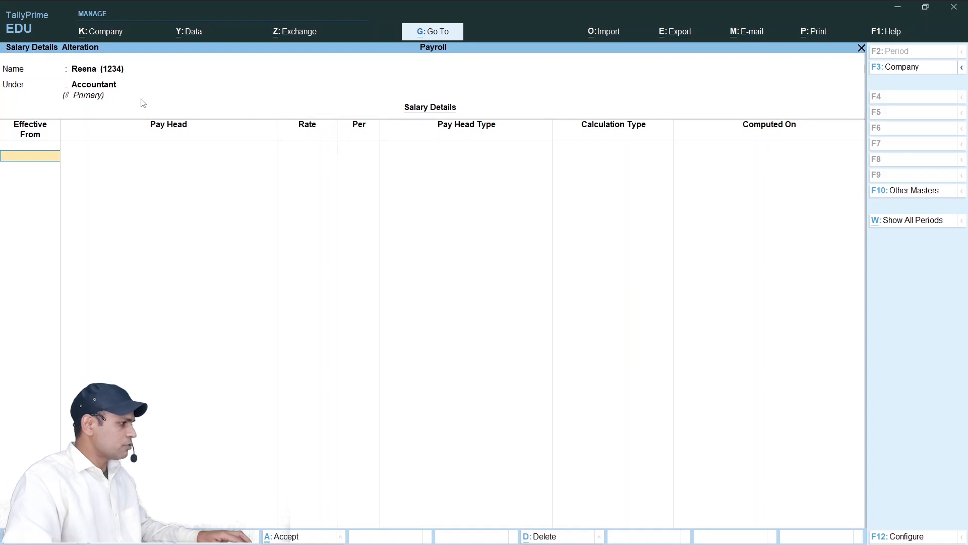
Step: Set the employee's salary details effective from 1-04-2020 with Copy From Parent Value, end the pay head list and save
{"action": "type", "text": "1-"}
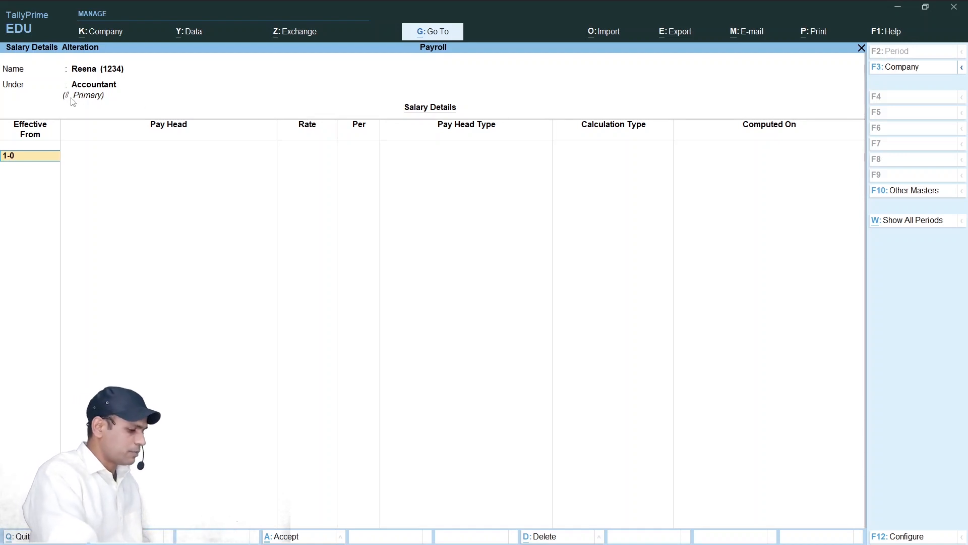
{"action": "type", "text": "04-2020"}
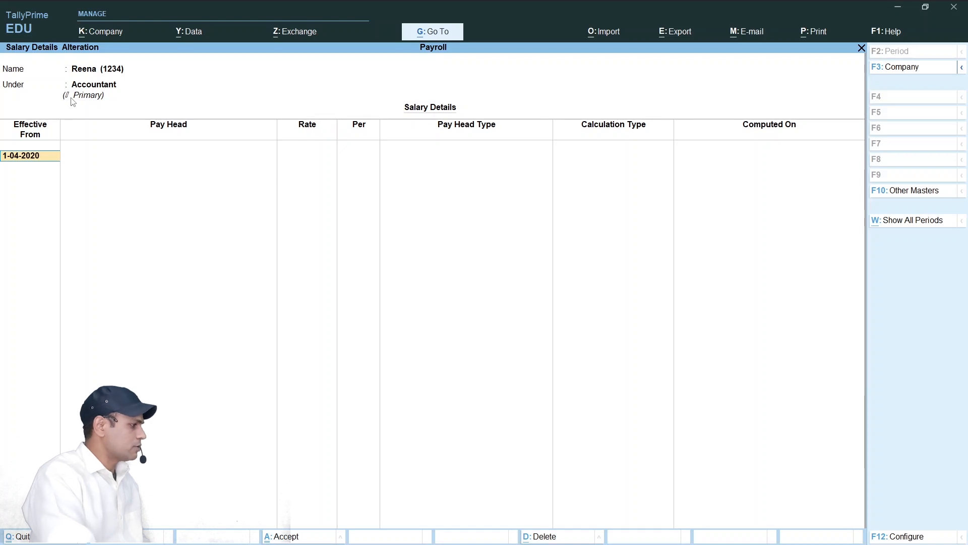
{"action": "key", "text": "Return"}
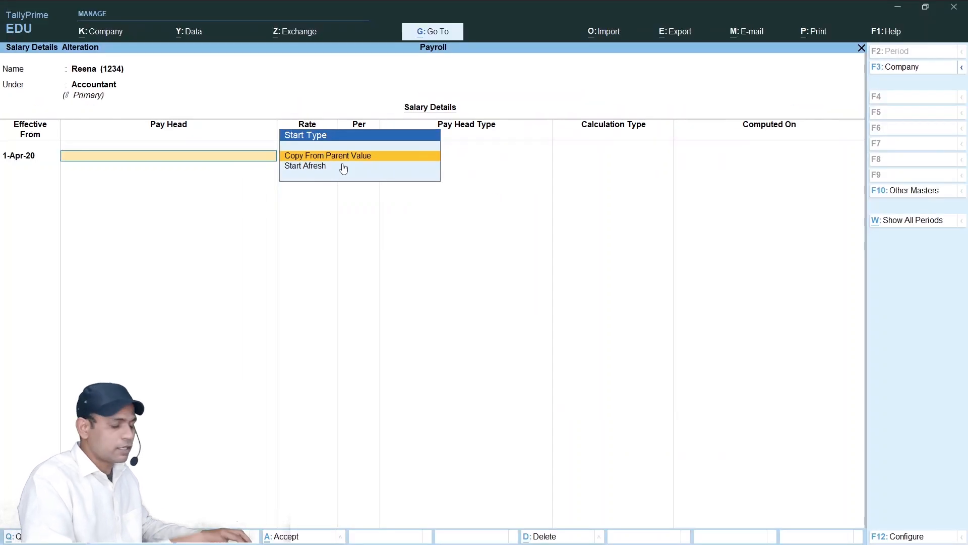
{"action": "key", "text": "Return"}
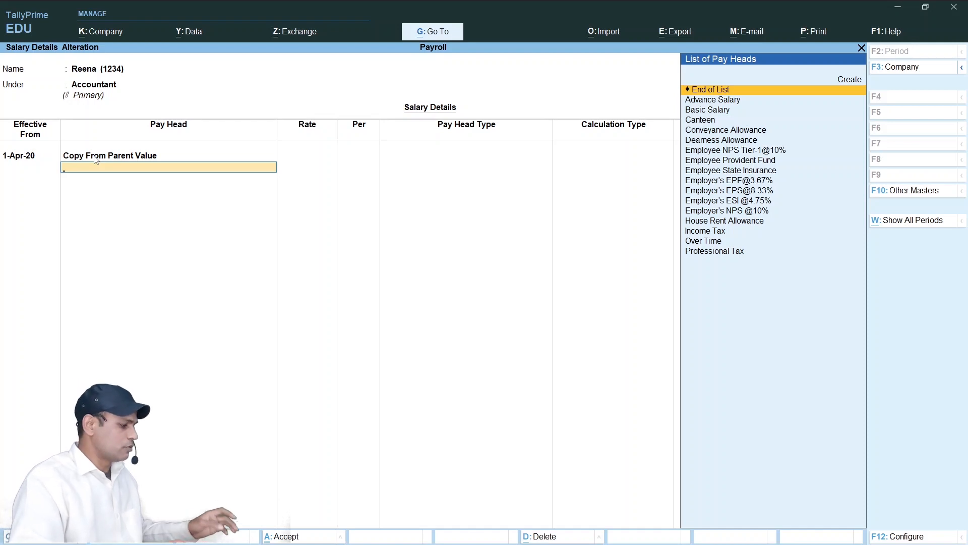
{"action": "key", "text": "Return"}
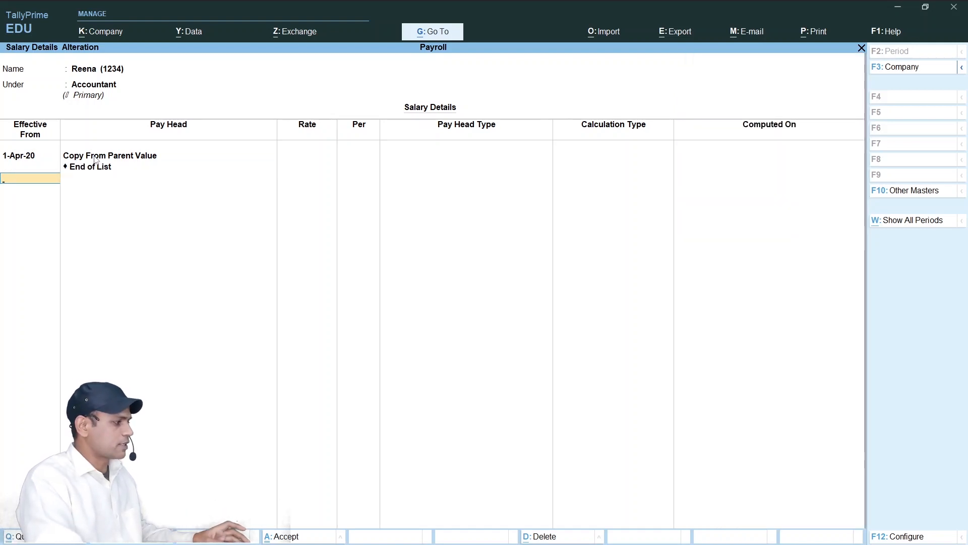
{"action": "key", "text": "Return"}
{"action": "key", "text": "Return"}
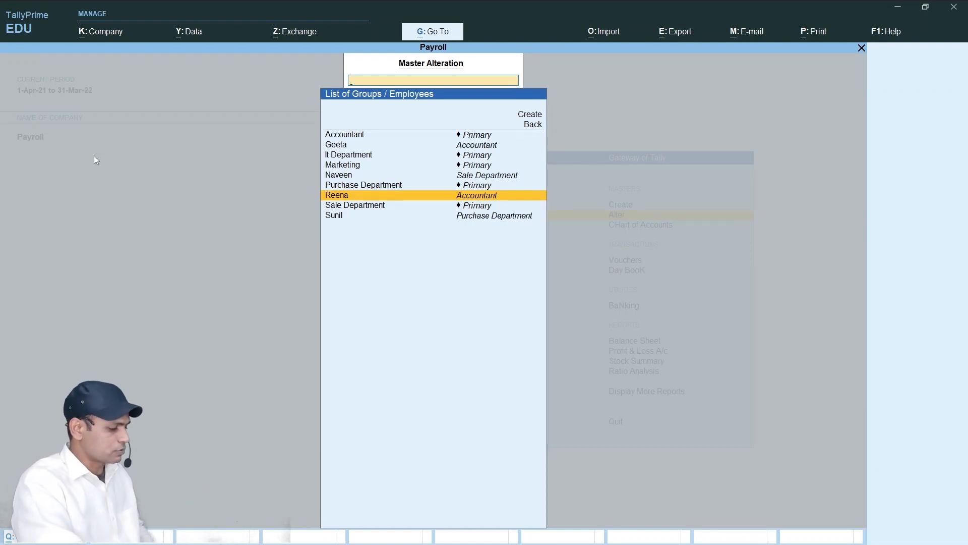
Step: Open the salary details of the employee listed under Sale Department
{"action": "key", "text": "Down"}
{"action": "key", "text": "Up"}
{"action": "key", "text": "Up"}
{"action": "key", "text": "Up"}
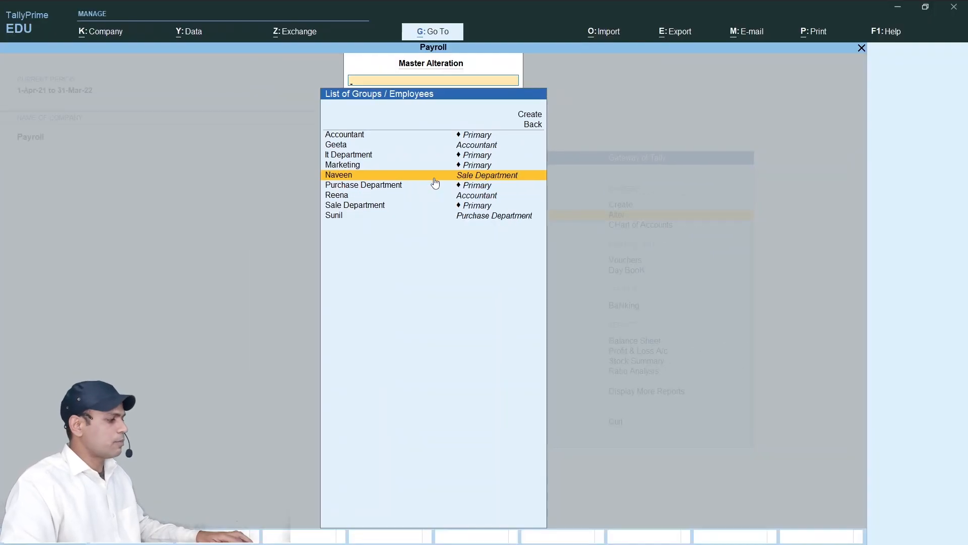
{"action": "key", "text": "Return"}
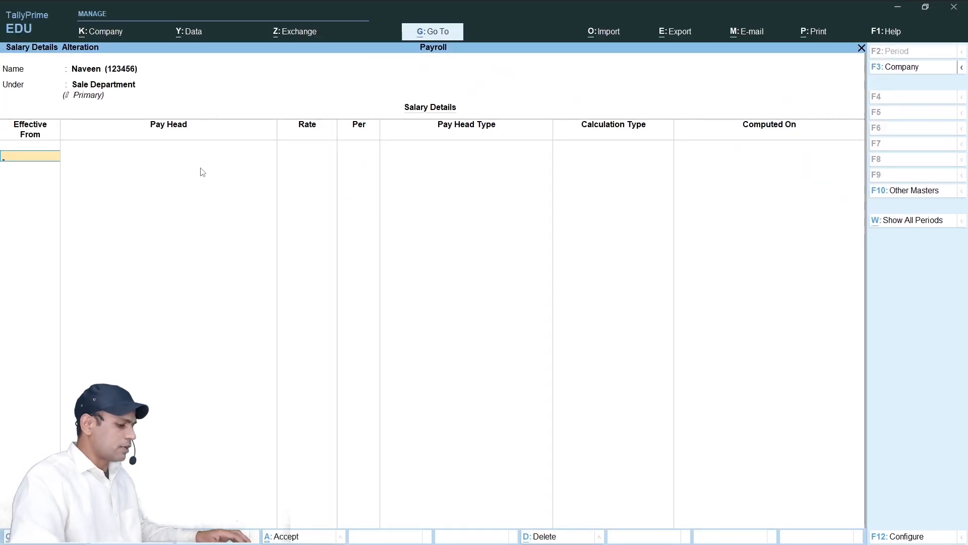
Step: Make the Sale Department employee's salary details effective from 1-05-2022
{"action": "type", "text": "1-05"}
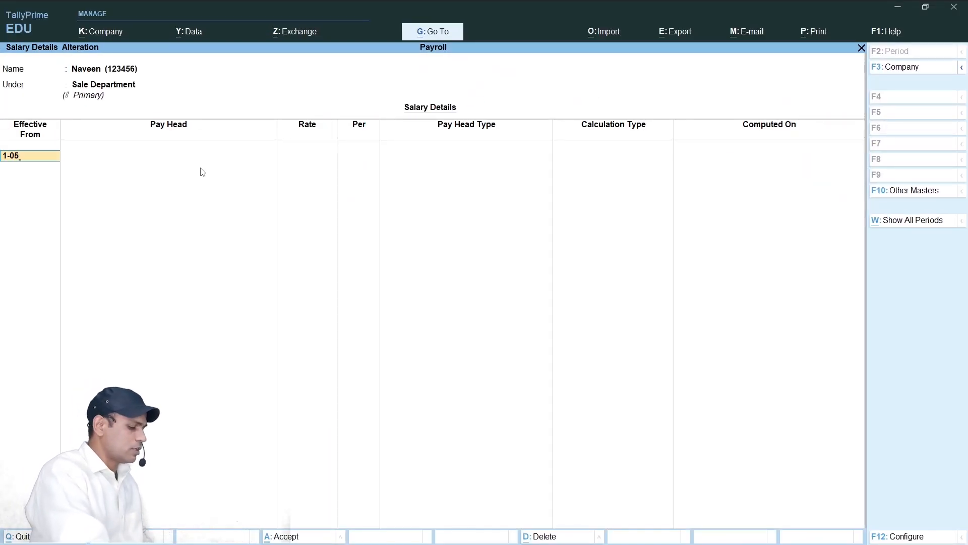
{"action": "type", "text": "-2002"}
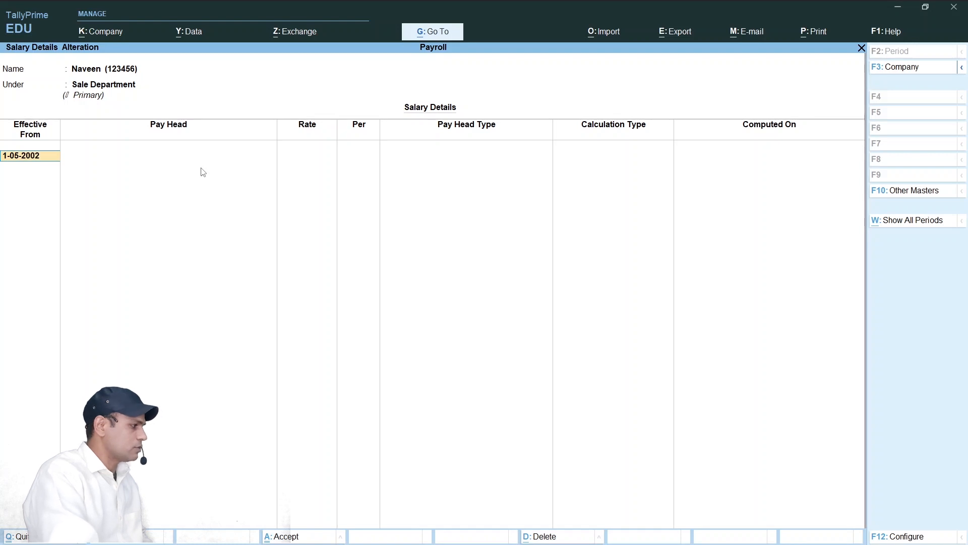
{"action": "key", "text": "BackSpace"}
{"action": "key", "text": "BackSpace"}
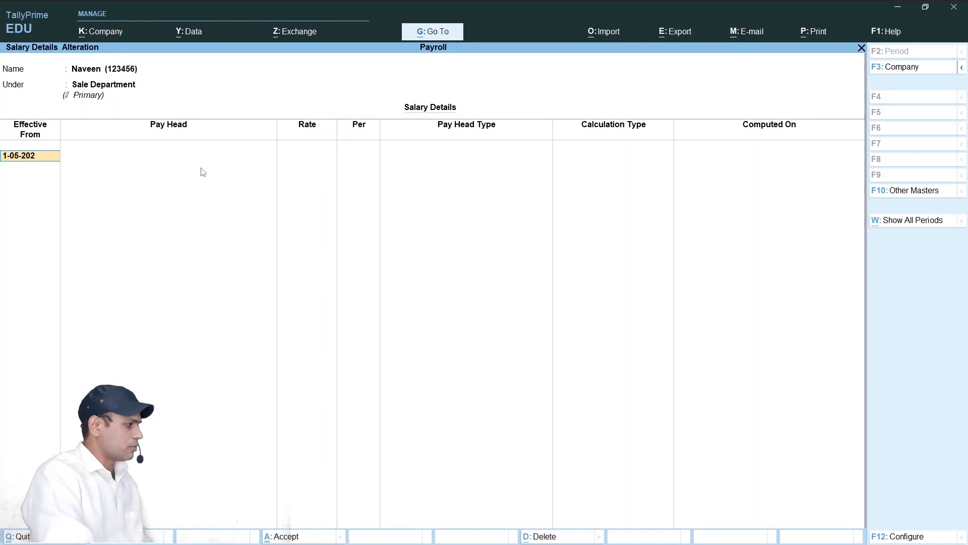
{"action": "type", "text": "2"}
{"action": "key", "text": "Return"}
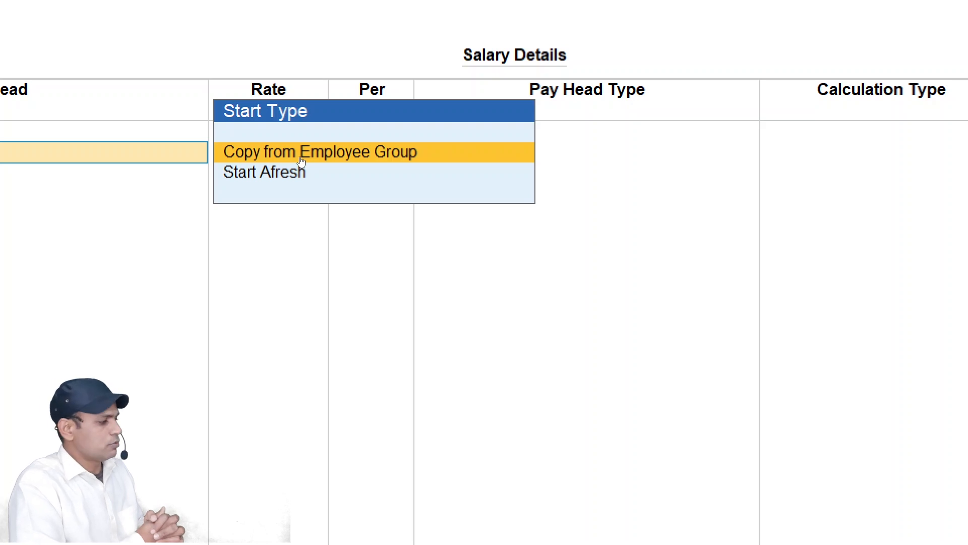
Step: Fill the employee's pay heads with the Copy from Employee Group start type, using the Accountant group
{"action": "key", "text": "Down"}
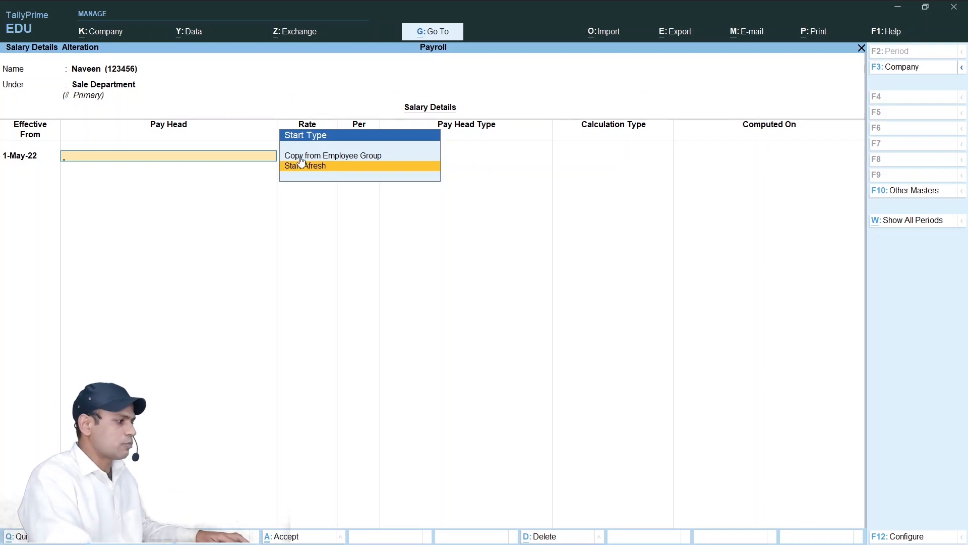
{"action": "key", "text": "Up"}
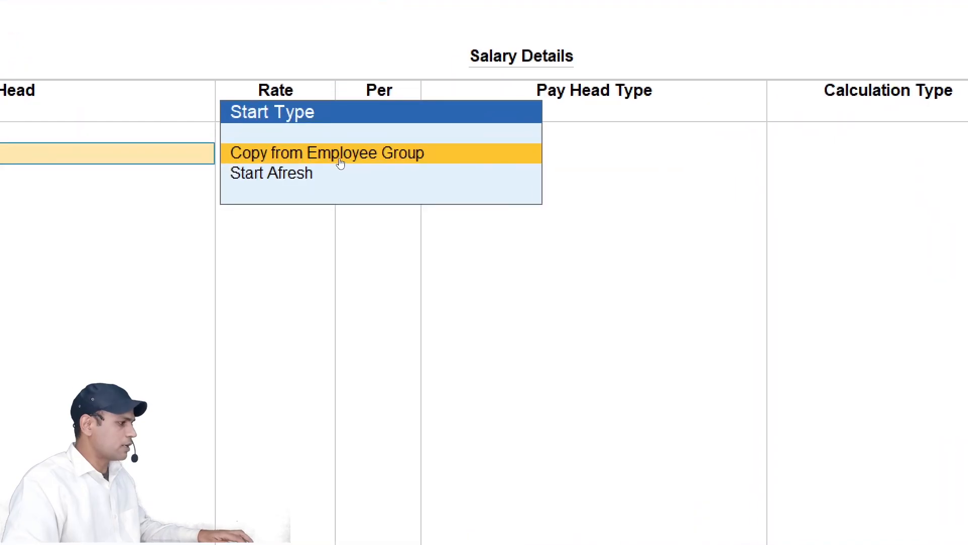
{"action": "left_click", "coordinate": [340, 163]}
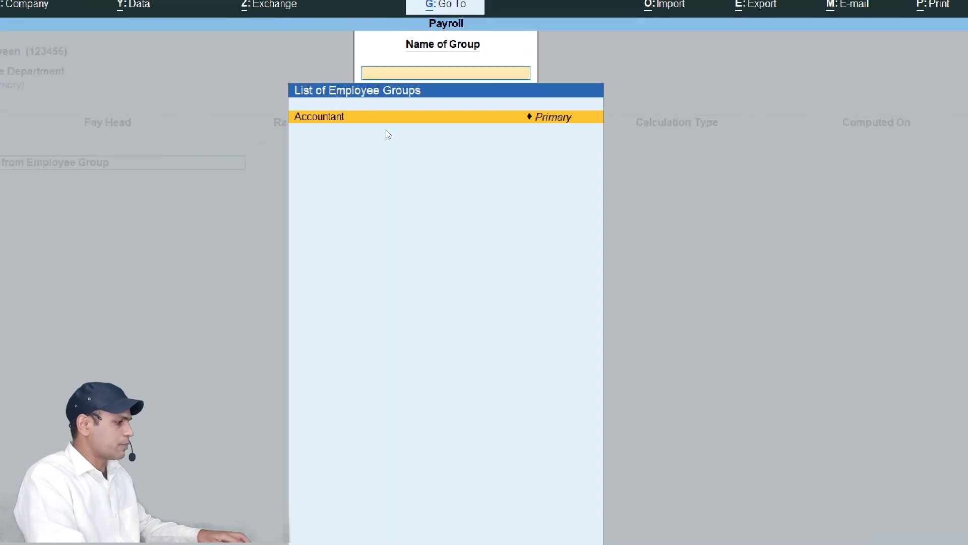
{"action": "key", "text": "Return"}
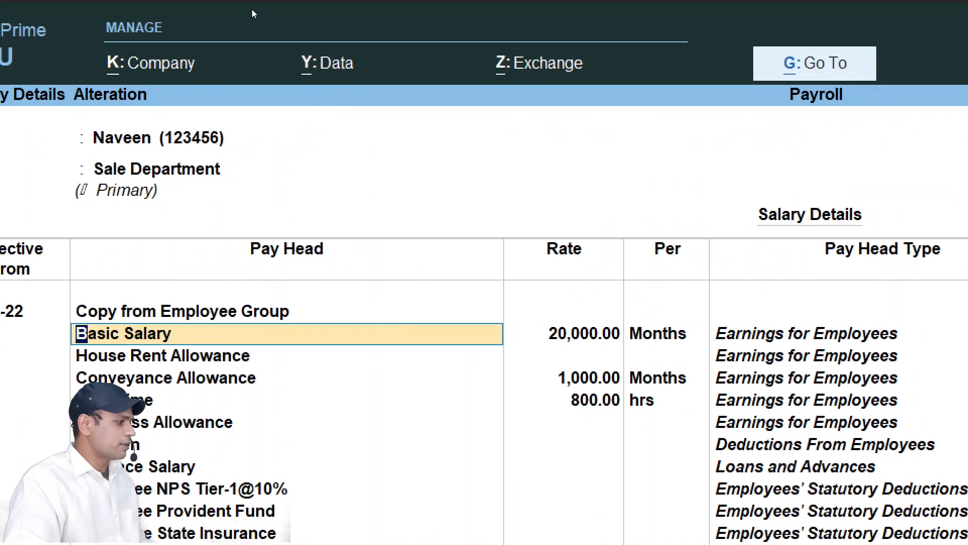
Step: Set the Sale Department employee's Basic Salary rate to 30,000
{"action": "key", "text": "Return"}
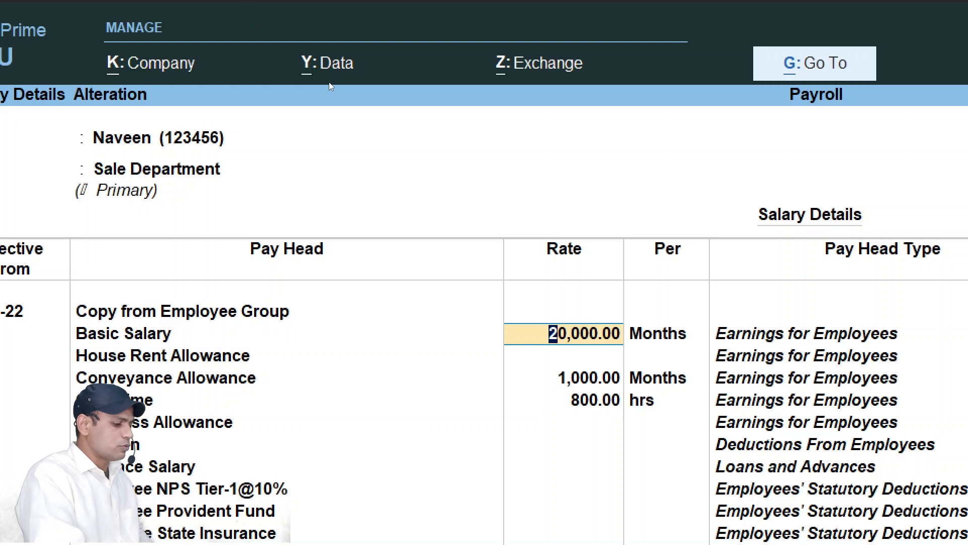
{"action": "type", "text": "30,000"}
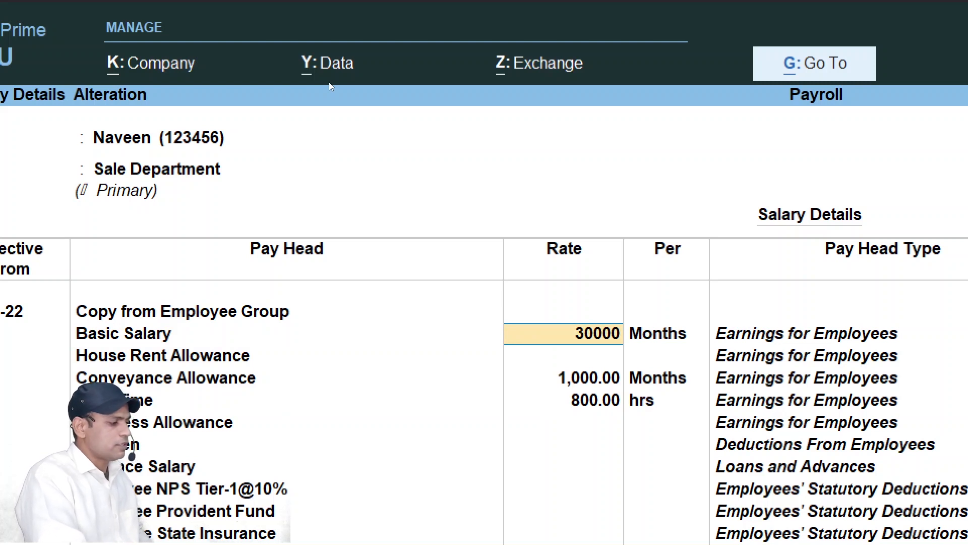
{"action": "key", "text": "Return"}
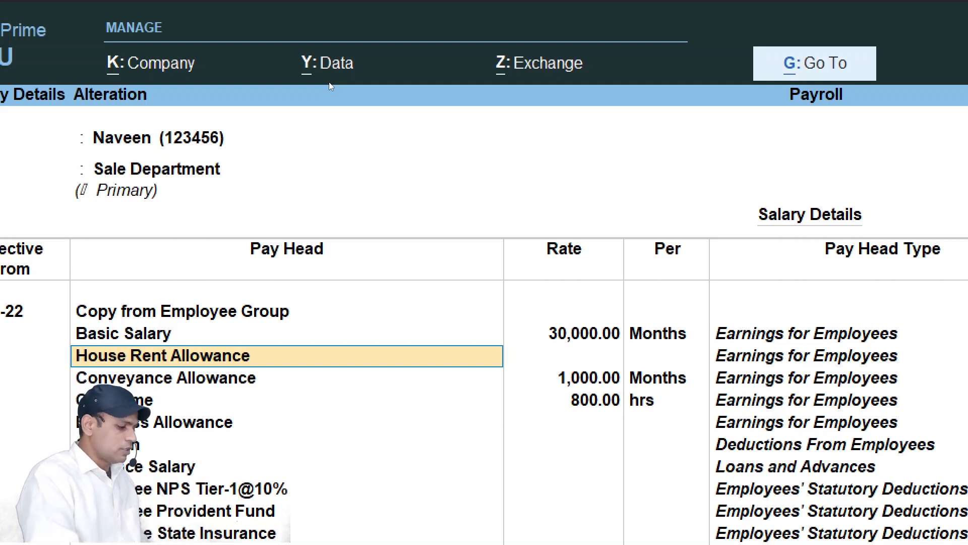
Step: Set the employee's Conveyance Allowance rate to 2,500 and the Over Time rate to 1,200
{"action": "key", "text": "Return"}
{"action": "key", "text": "Return"}
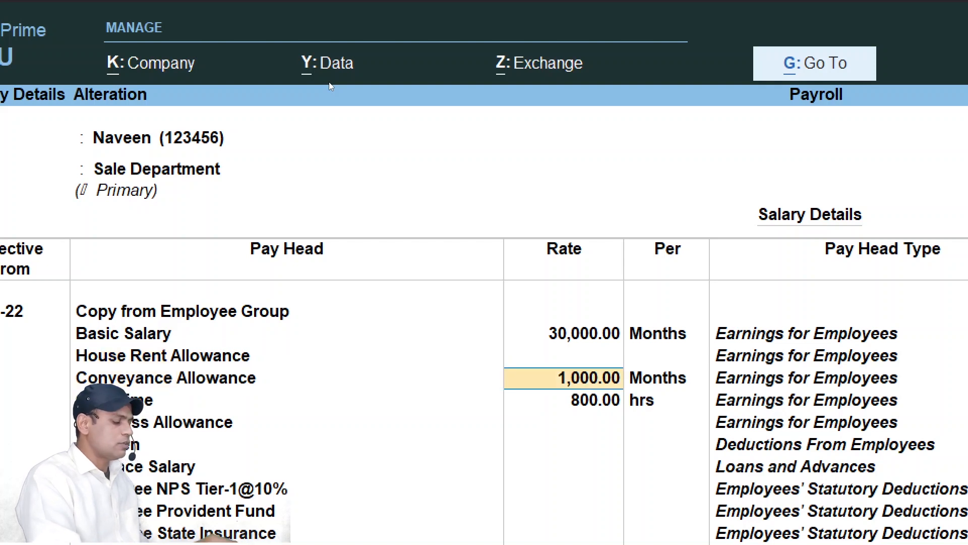
{"action": "type", "text": "2500"}
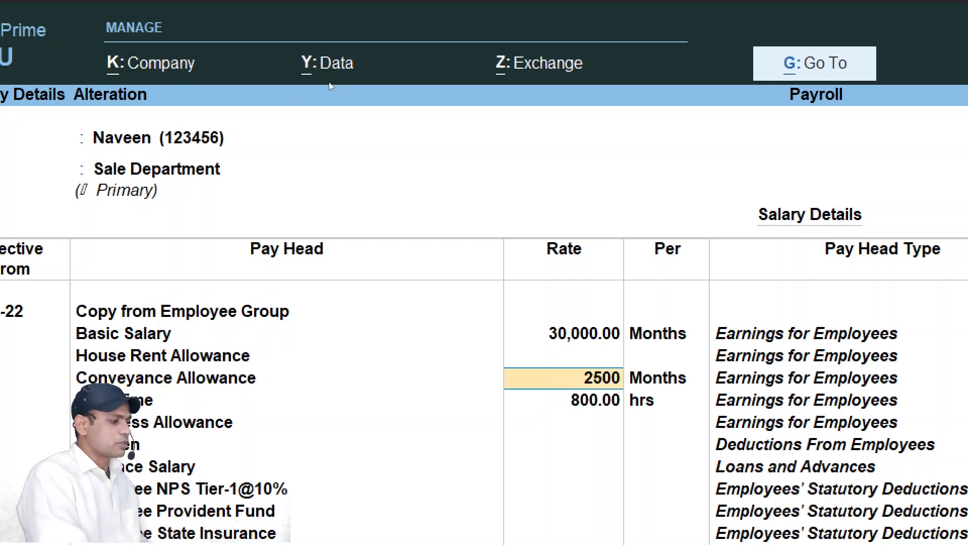
{"action": "key", "text": "Return"}
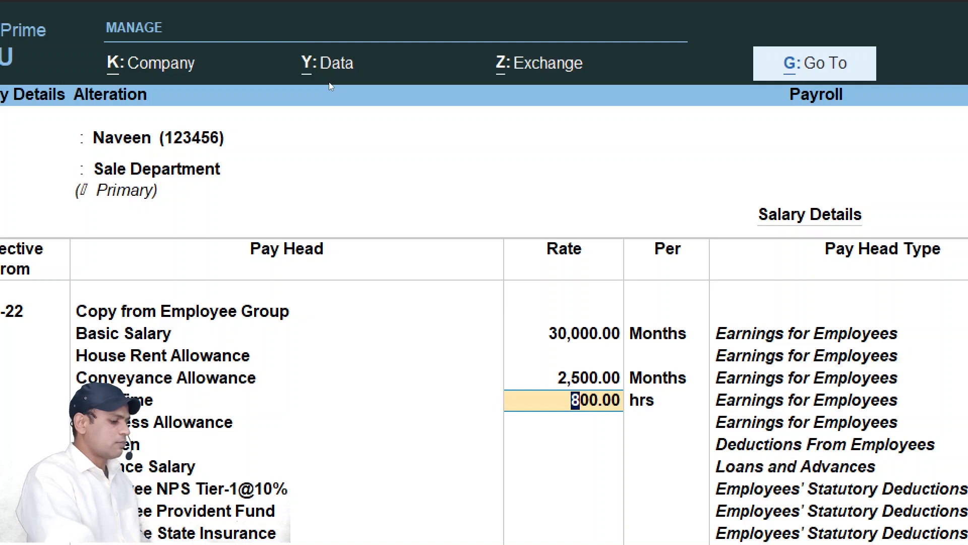
{"action": "type", "text": "1200"}
{"action": "key", "text": "Return"}
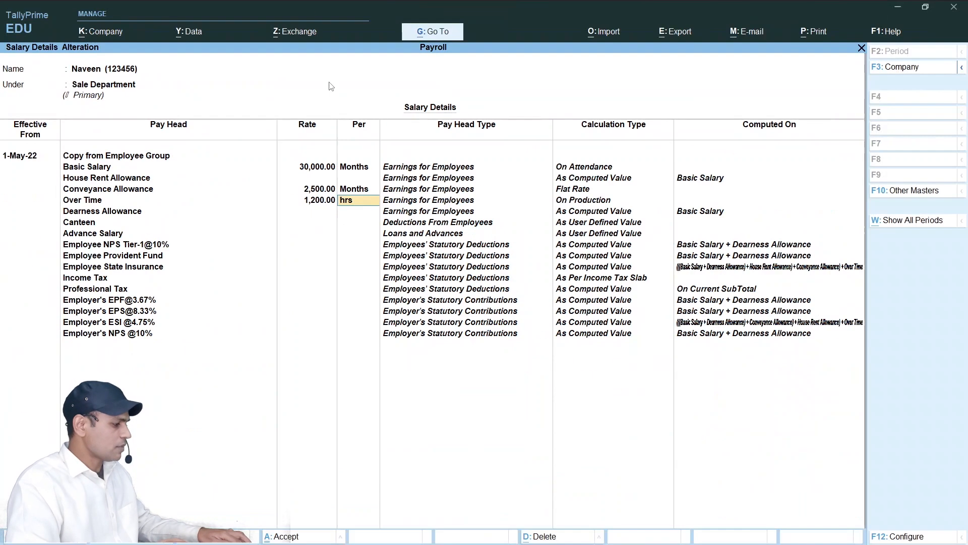
Step: Save the employee's salary details and return to the Gateway of Tally
{"action": "key", "text": "ctrl+a"}
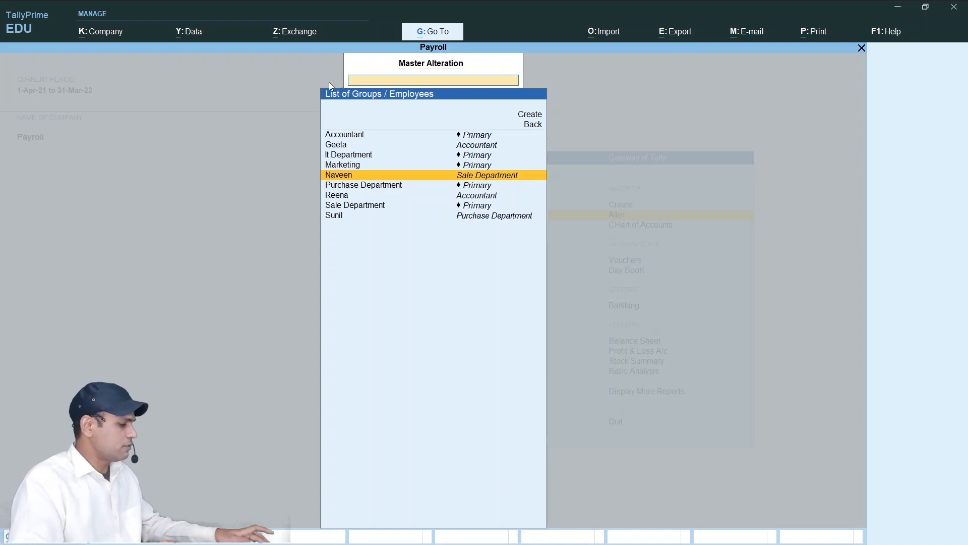
{"action": "key", "text": "Escape"}
{"action": "key", "text": "Escape"}
{"action": "key", "text": "Escape"}
{"action": "key", "text": "Escape"}
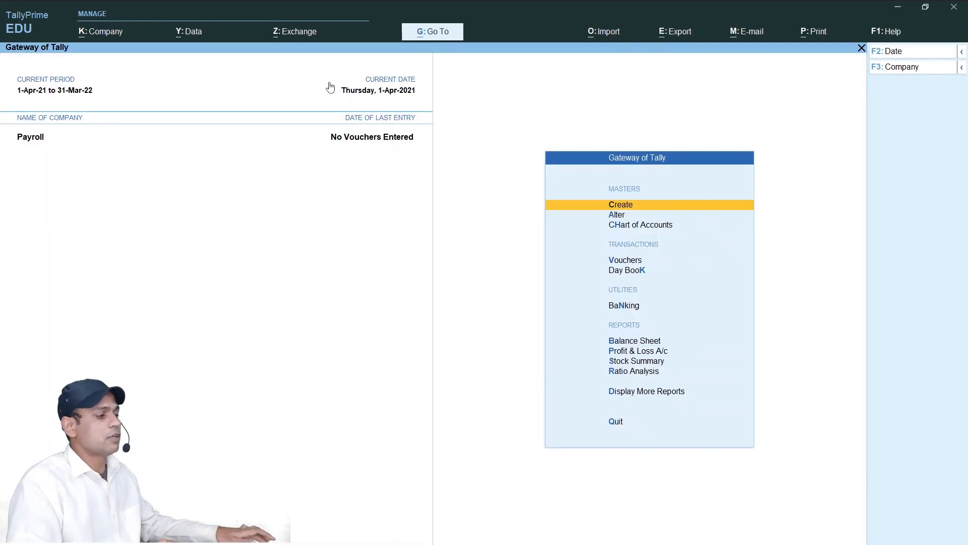